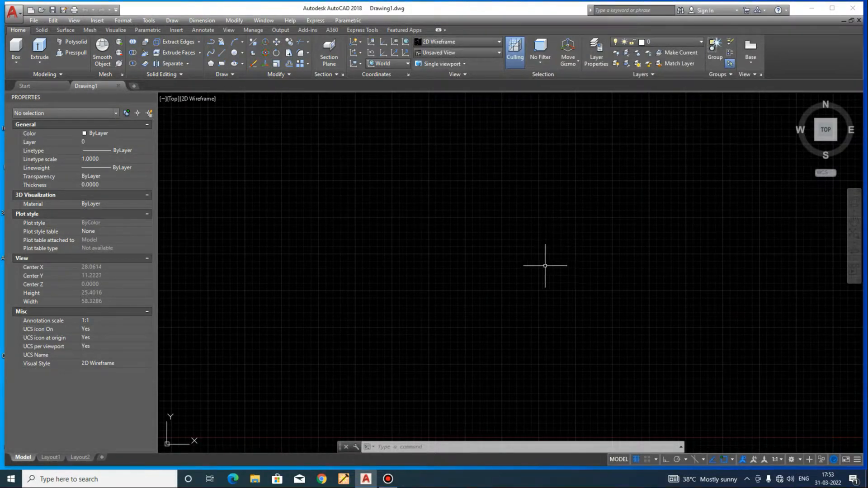
Set the drawing's length unit type to Engineering
{"action": "key", "text": "Return"}
{"action": "key", "text": "Escape"}
{"action": "key", "text": "Escape"}
{"action": "type", "text": "u"}
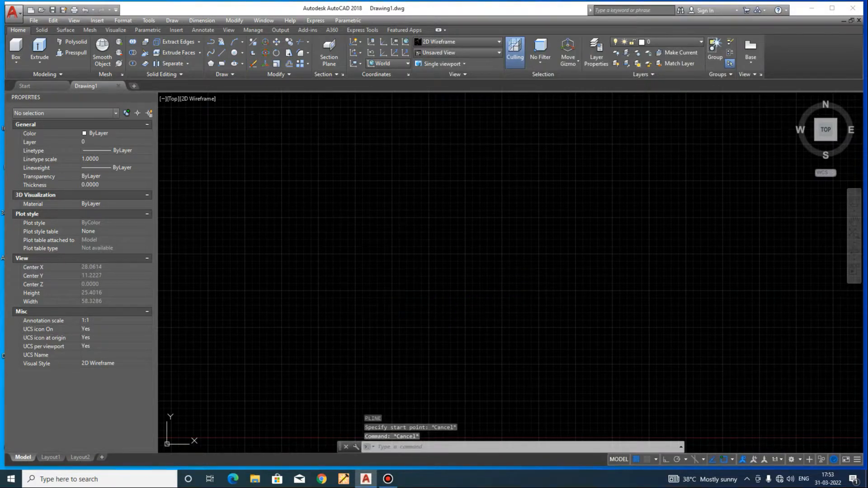
{"action": "type", "text": "n"}
{"action": "key", "text": "Return"}
{"action": "left_click", "coordinate": [397, 181]}
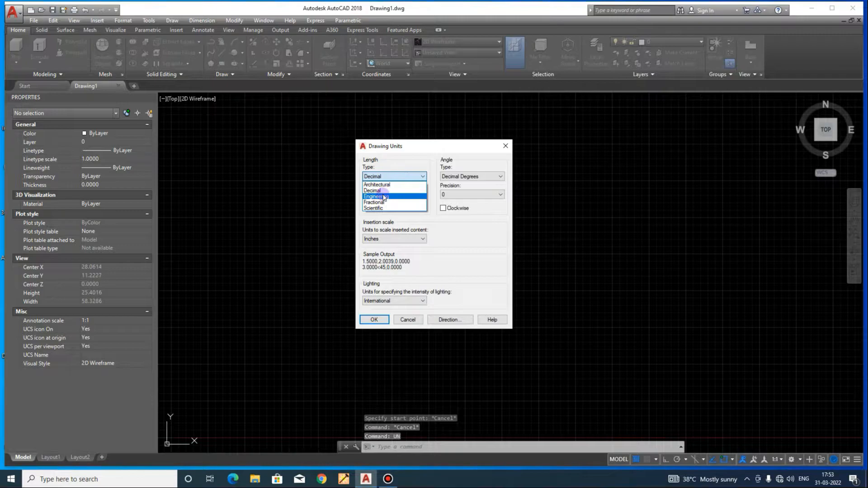
{"action": "left_click", "coordinate": [389, 195]}
{"action": "left_click", "coordinate": [375, 320]}
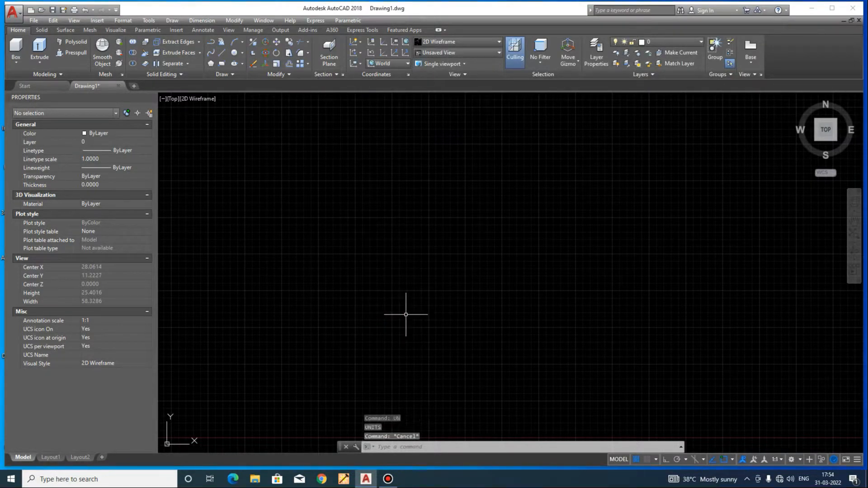
Draw a 20' vertical polyline with Ortho turned on as the first side of the base
{"action": "type", "text": "pl"}
{"action": "key", "text": "Return"}
{"action": "left_click", "coordinate": [378, 335]}
{"action": "key", "text": "F8"}
{"action": "type", "text": "20'"}
{"action": "key", "text": "Return"}
{"action": "scroll", "coordinate": [382, 213], "scroll_direction": "down", "scroll_amount": 3}
{"action": "scroll", "coordinate": [530, 229], "scroll_direction": "down", "scroll_amount": 2}
{"action": "middle_click_drag", "start_coordinate": [552, 191], "coordinate": [536, 222]}
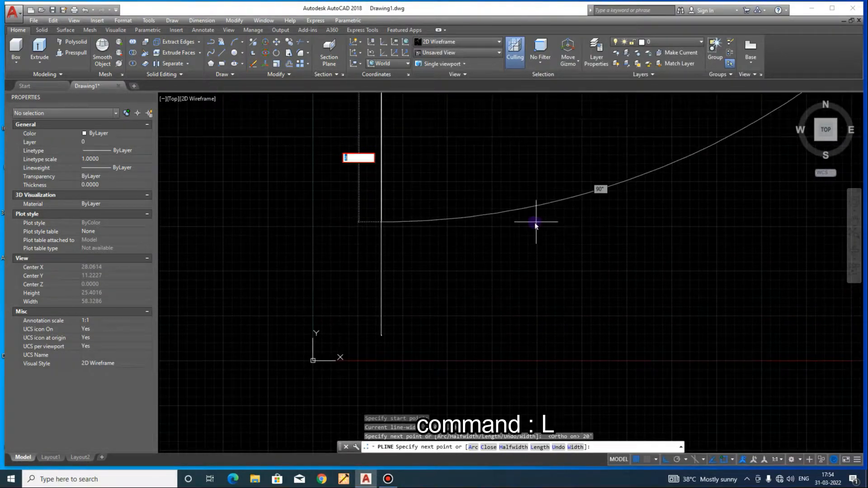
{"action": "key", "text": "Escape"}
{"action": "key", "text": "Escape"}
Complete the 20' square base with lines from the polyline's upper end back to its lower end
{"action": "type", "text": "z"}
{"action": "key", "text": "Return"}
{"action": "type", "text": "e"}
{"action": "key", "text": "Return"}
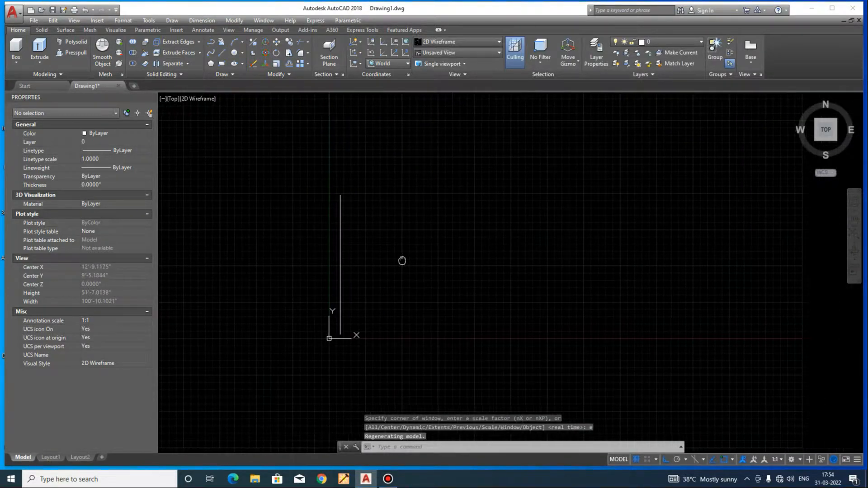
{"action": "type", "text": "l"}
{"action": "key", "text": "Return"}
{"action": "left_click", "coordinate": [340, 195]}
{"action": "type", "text": "20'"}
{"action": "key", "text": "Return"}
{"action": "type", "text": "20"}
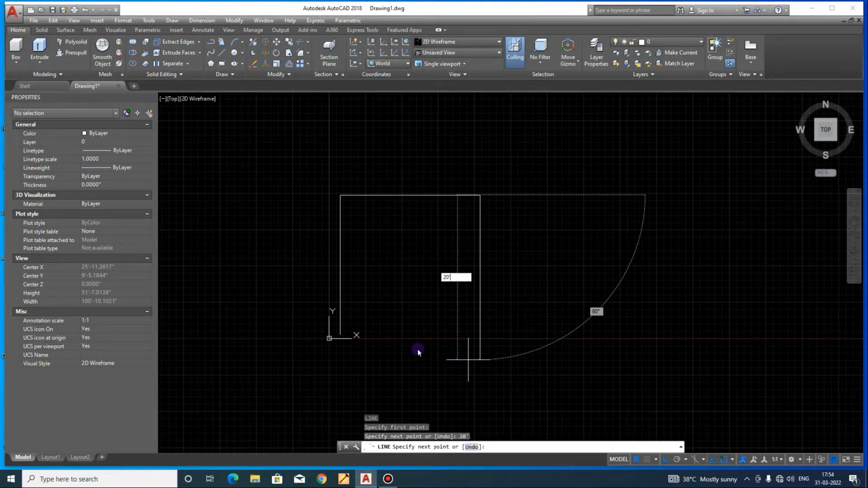
{"action": "key", "text": "Return"}
{"action": "left_click", "coordinate": [340, 335]}
{"action": "key", "text": "Escape"}
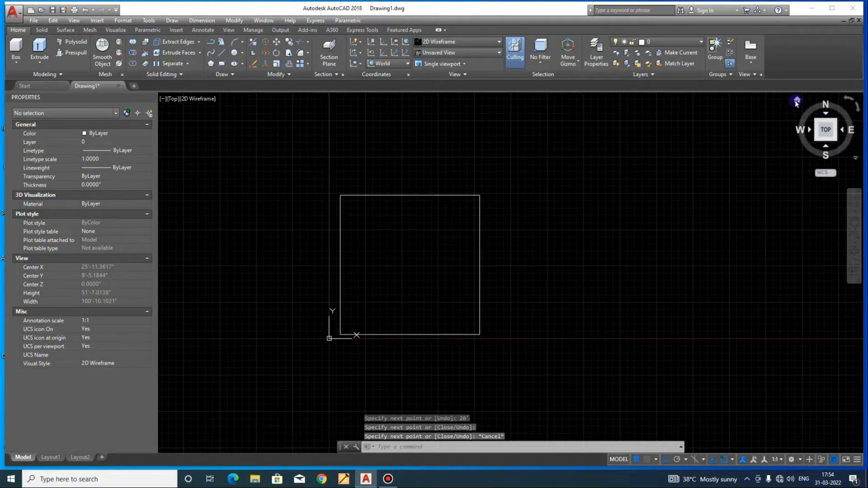
In the home isometric view, draw a circle 3" in diameter outside the square near its left corner
{"action": "left_click", "coordinate": [798, 100]}
{"action": "middle_click_drag", "start_coordinate": [440, 299], "coordinate": [486, 329]}
{"action": "key", "text": "Escape"}
{"action": "key", "text": "Escape"}
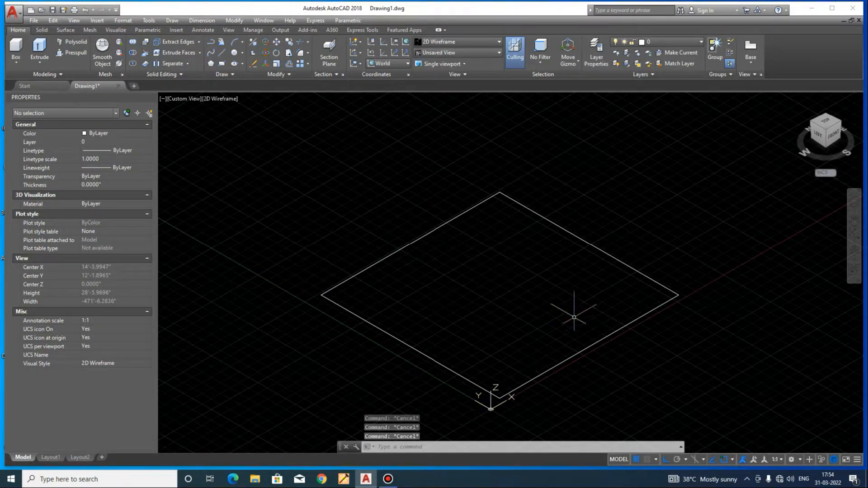
{"action": "middle_click_drag", "start_coordinate": [289, 265], "coordinate": [335, 264]}
{"action": "type", "text": "c"}
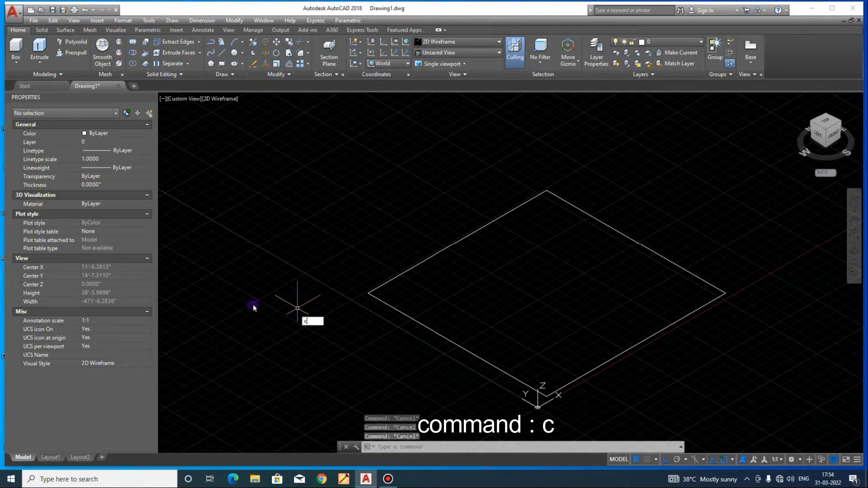
{"action": "key", "text": "Return"}
{"action": "left_click", "coordinate": [271, 283]}
{"action": "type", "text": "d"}
{"action": "key", "text": "Return"}
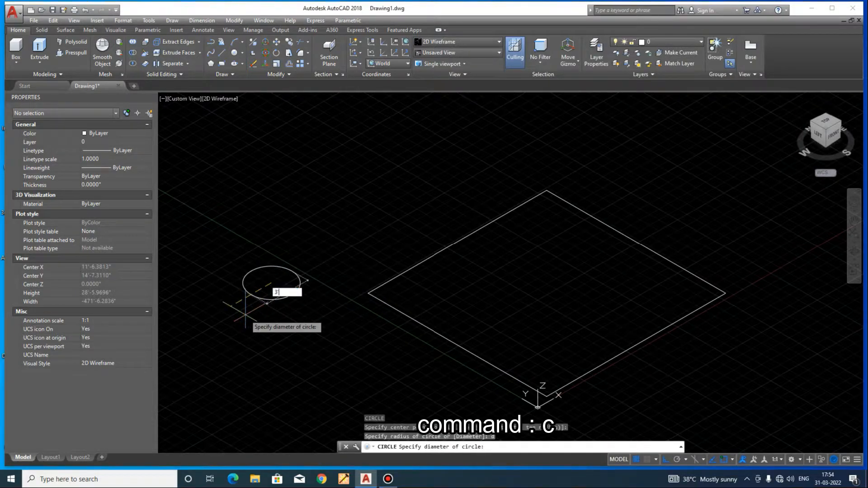
{"action": "type", "text": "3\""}
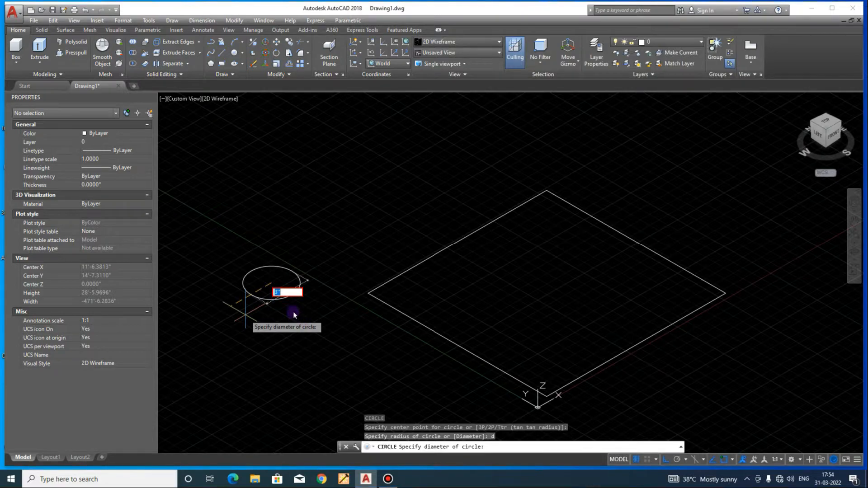
{"action": "key", "text": "Escape"}
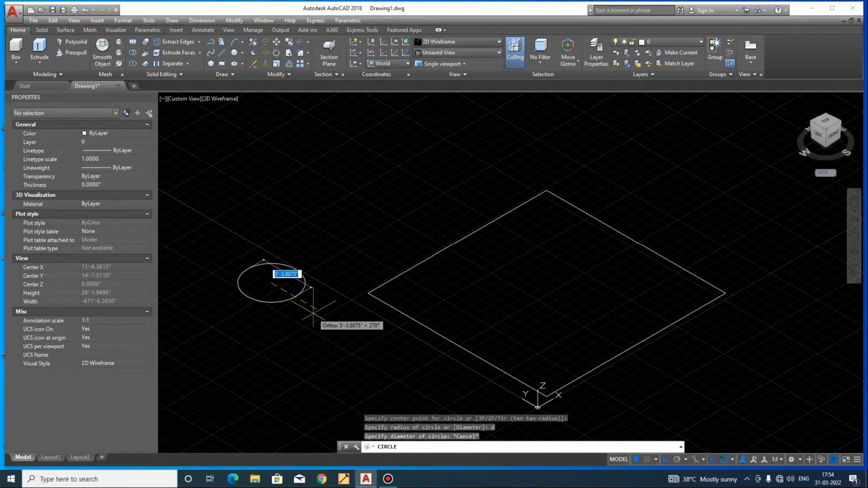
{"action": "key", "text": "Escape"}
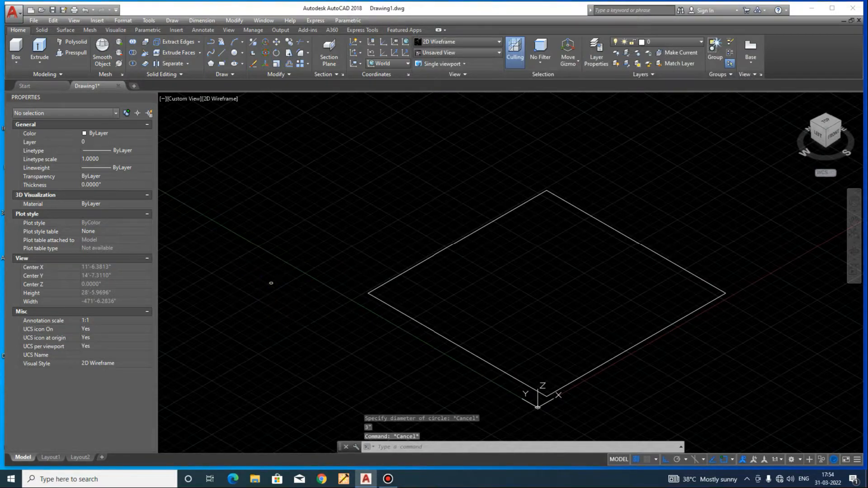
Extrude the small circle 15' upward into a post
{"action": "type", "text": "ext"}
{"action": "key", "text": "Return"}
{"action": "left_click", "coordinate": [263, 290]}
{"action": "left_click", "coordinate": [279, 276]}
{"action": "key", "text": "Return"}
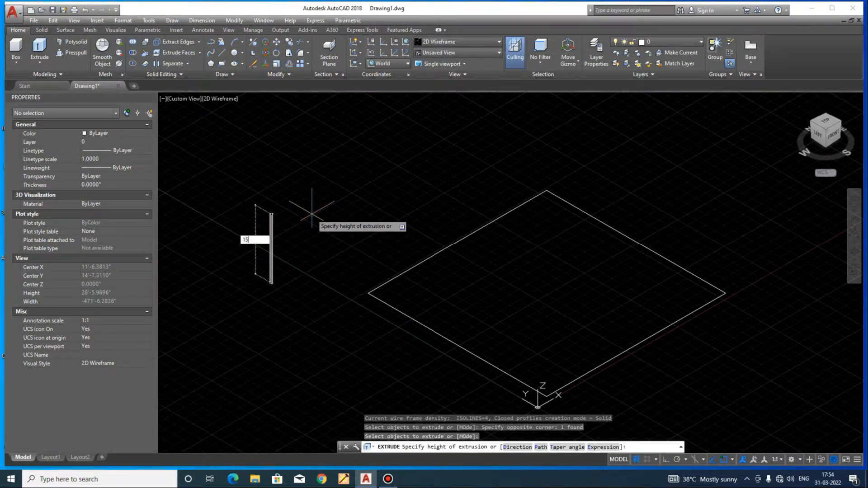
{"action": "key", "text": "Return"}
{"action": "key", "text": "Escape"}
Move the post by its base centre onto the left corner of the square
{"action": "scroll", "coordinate": [297, 276], "scroll_direction": "up", "scroll_amount": 4}
{"action": "left_click", "coordinate": [293, 271]}
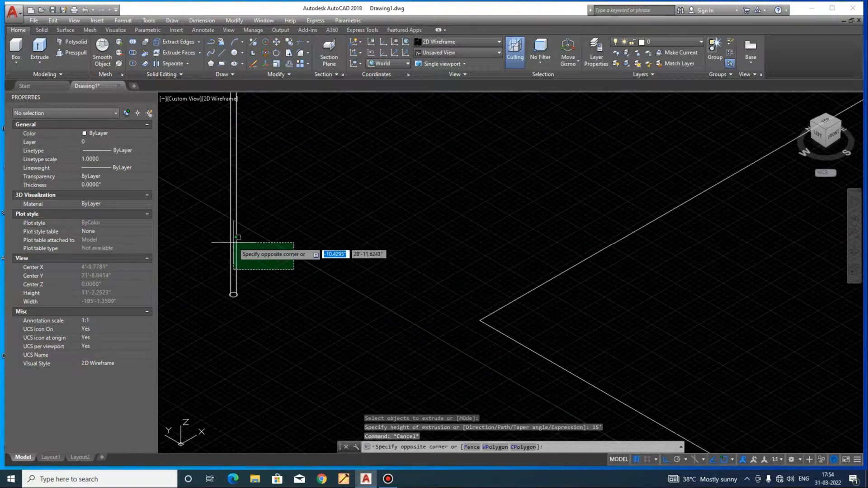
{"action": "left_click", "coordinate": [219, 241]}
{"action": "type", "text": "m"}
{"action": "key", "text": "Return"}
{"action": "scroll", "coordinate": [233, 313], "scroll_direction": "up", "scroll_amount": 4}
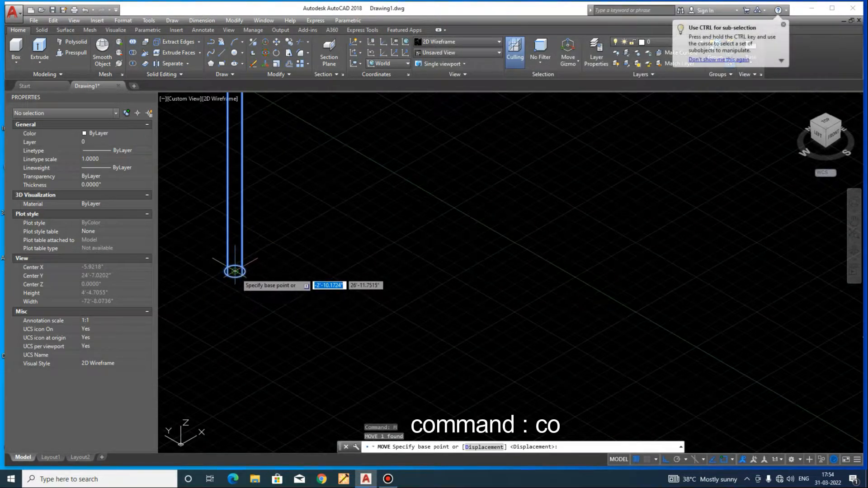
{"action": "left_click", "coordinate": [235, 271]}
{"action": "scroll", "coordinate": [209, 272], "scroll_direction": "down", "scroll_amount": 4}
{"action": "left_click", "coordinate": [464, 300]}
Copy the post from the left corner to the rear corner of the square
{"action": "left_click", "coordinate": [496, 247]}
{"action": "left_click", "coordinate": [411, 239]}
{"action": "type", "text": "co"}
{"action": "key", "text": "Return"}
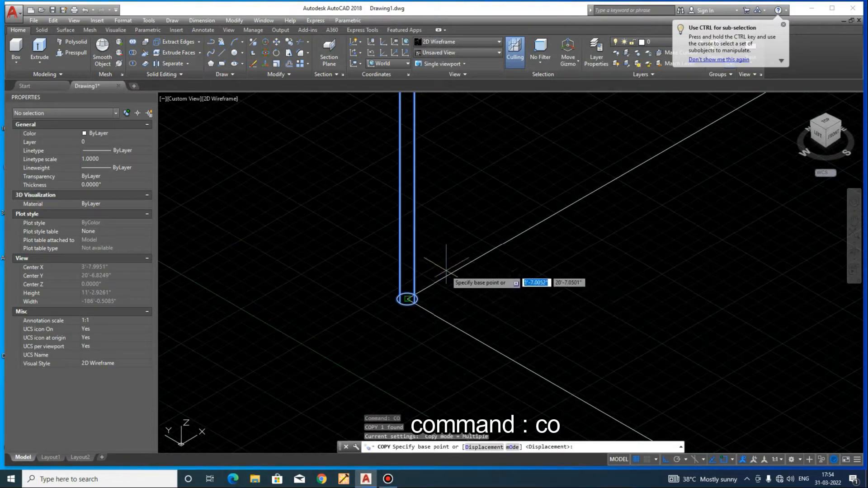
{"action": "left_click", "coordinate": [407, 297]}
{"action": "scroll", "coordinate": [304, 338], "scroll_direction": "down", "scroll_amount": 3}
{"action": "left_click", "coordinate": [553, 172]}
{"action": "key", "text": "Escape"}
Copy both posts together onto the front and right corners of the square
{"action": "left_click", "coordinate": [647, 117]}
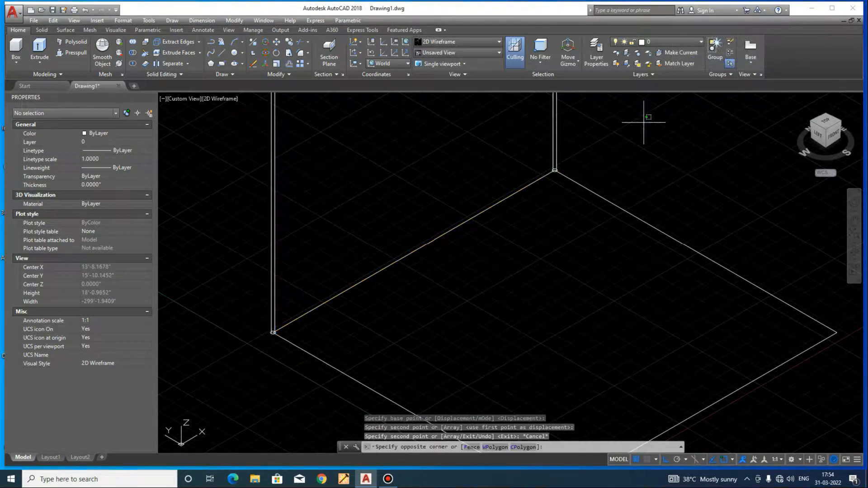
{"action": "left_click", "coordinate": [506, 144]}
{"action": "left_click", "coordinate": [361, 160]}
{"action": "left_click", "coordinate": [223, 194]}
{"action": "type", "text": "co"}
{"action": "key", "text": "Return"}
{"action": "left_click", "coordinate": [414, 251]}
{"action": "left_click", "coordinate": [723, 407]}
{"action": "key", "text": "Escape"}
{"action": "scroll", "coordinate": [417, 321], "scroll_direction": "down", "scroll_amount": 4}
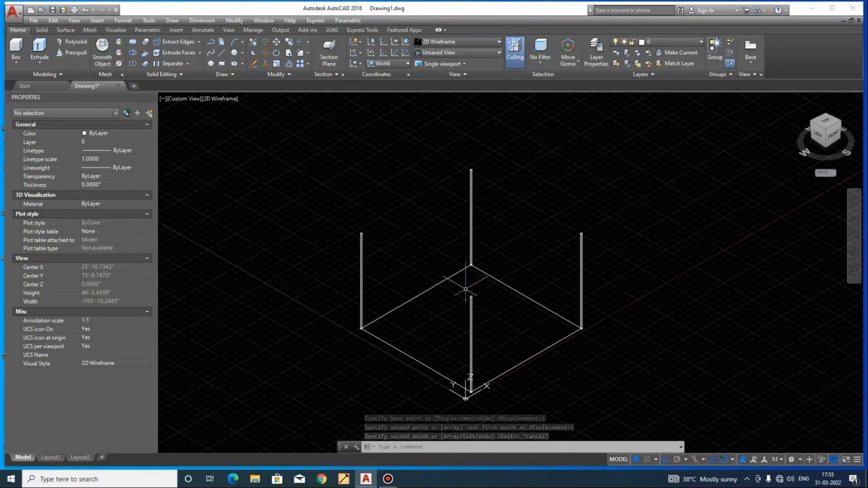
Draw a line across the base joining the midpoints of two opposite sides
{"action": "type", "text": "l"}
{"action": "key", "text": "Return"}
{"action": "left_click", "coordinate": [416, 297]}
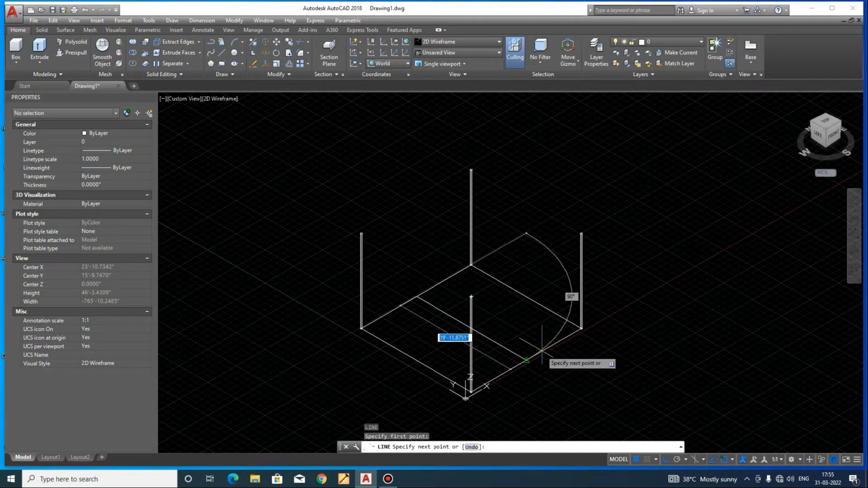
{"action": "key", "text": "Escape"}
Draw a 25' vertical line upward from the midpoint of the base's cross line
{"action": "type", "text": "l"}
{"action": "key", "text": "Return"}
{"action": "left_click", "coordinate": [471, 329]}
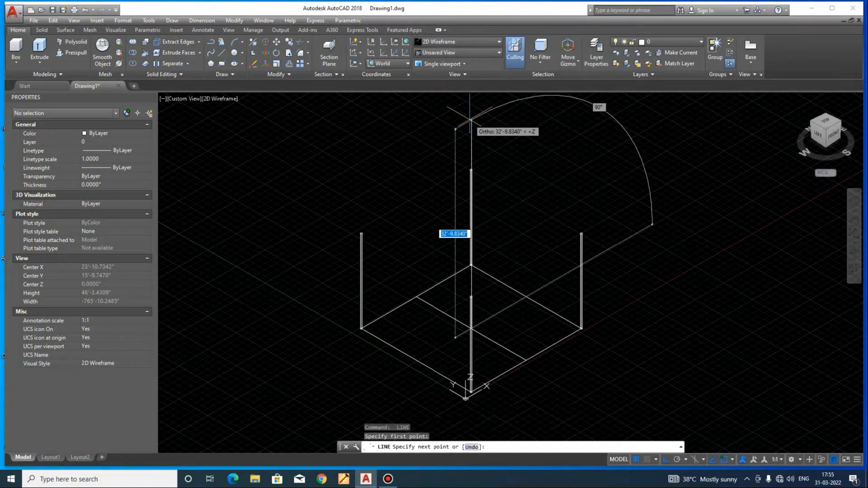
{"action": "type", "text": "25"}
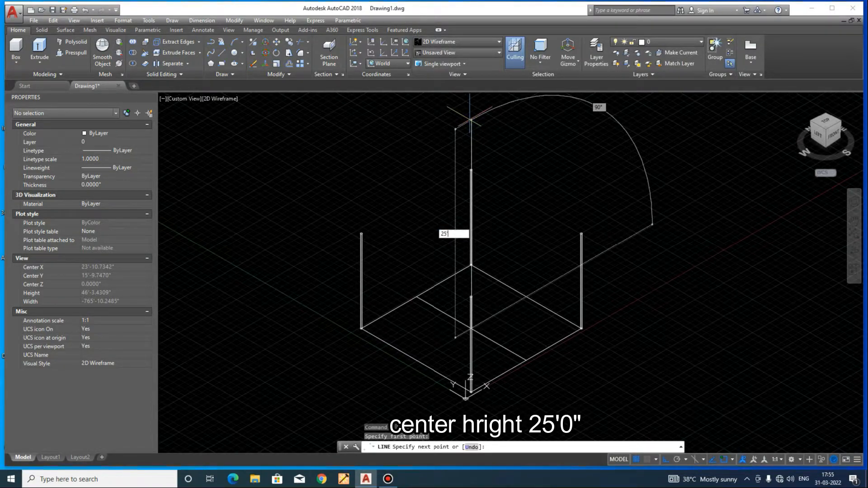
{"action": "key", "text": "Return"}
{"action": "key", "text": "Escape"}
Switch the model to the Front view, framing the post tops and the central line
{"action": "middle_click_drag", "start_coordinate": [496, 312], "coordinate": [517, 326], "text": "shift"}
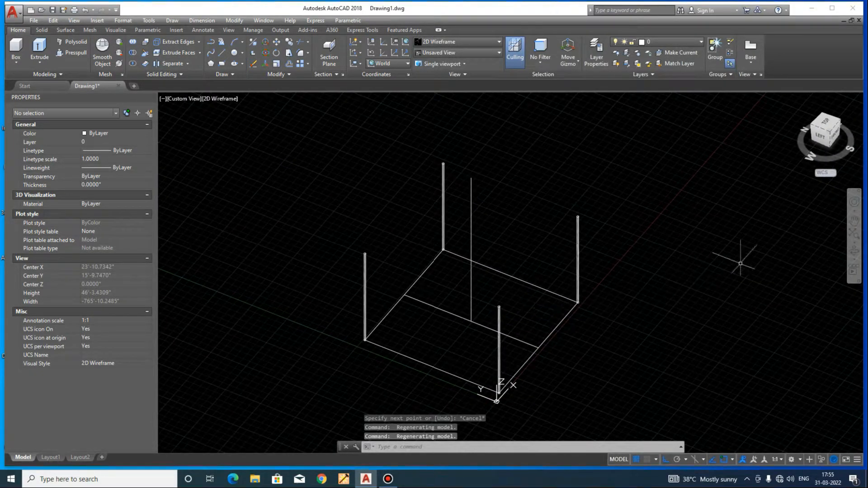
{"action": "left_click", "coordinate": [834, 134]}
{"action": "scroll", "coordinate": [428, 249], "scroll_direction": "up", "scroll_amount": 3}
{"action": "scroll", "coordinate": [430, 260], "scroll_direction": "down", "scroll_amount": 3}
{"action": "middle_click_drag", "start_coordinate": [439, 267], "coordinate": [424, 272]}
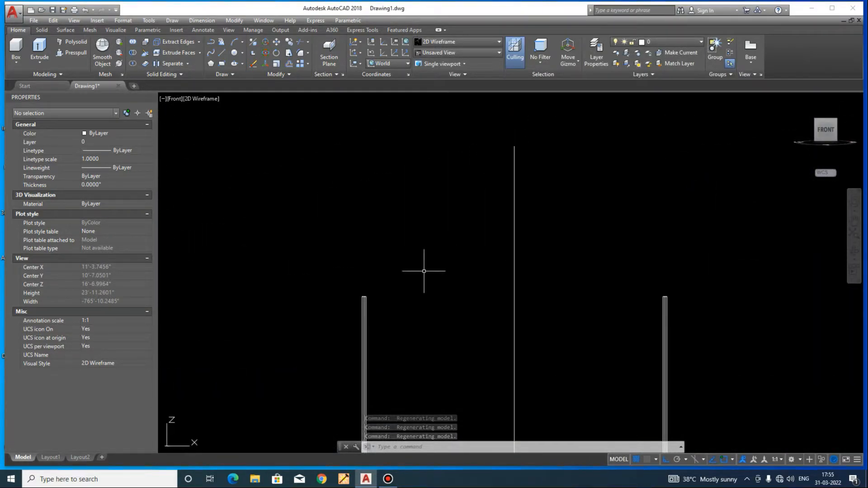
{"action": "type", "text": "s"}
{"action": "key", "text": "space"}
{"action": "left_click", "coordinate": [545, 163]}
{"action": "left_click", "coordinate": [497, 131]}
{"action": "key", "text": "space"}
{"action": "left_click", "coordinate": [600, 141]}
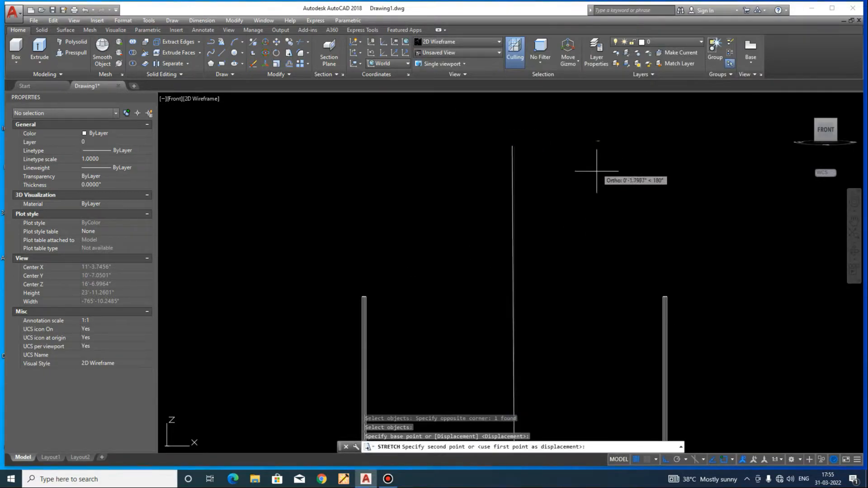
{"action": "key", "text": "Escape"}
{"action": "key", "text": "Escape"}
{"action": "type", "text": "s"}
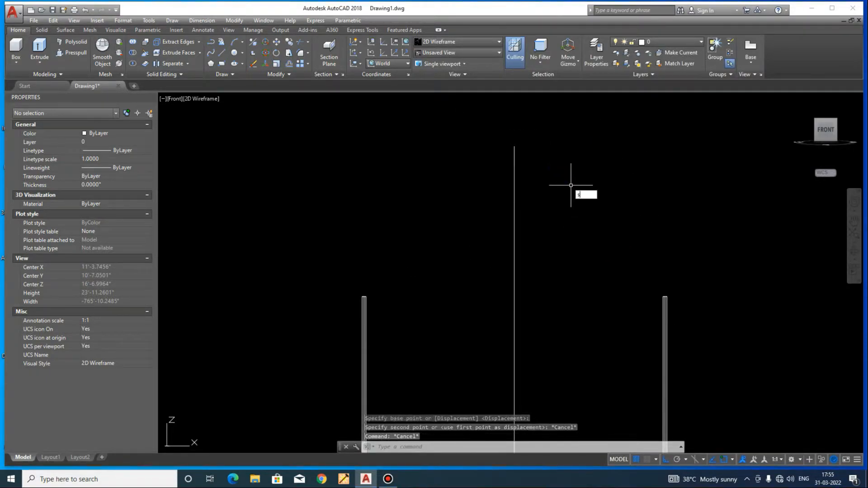
{"action": "key", "text": "space"}
{"action": "left_click", "coordinate": [531, 132]}
{"action": "left_click", "coordinate": [503, 181]}
{"action": "key", "text": "space"}
{"action": "left_click", "coordinate": [586, 166]}
{"action": "key", "text": "Escape"}
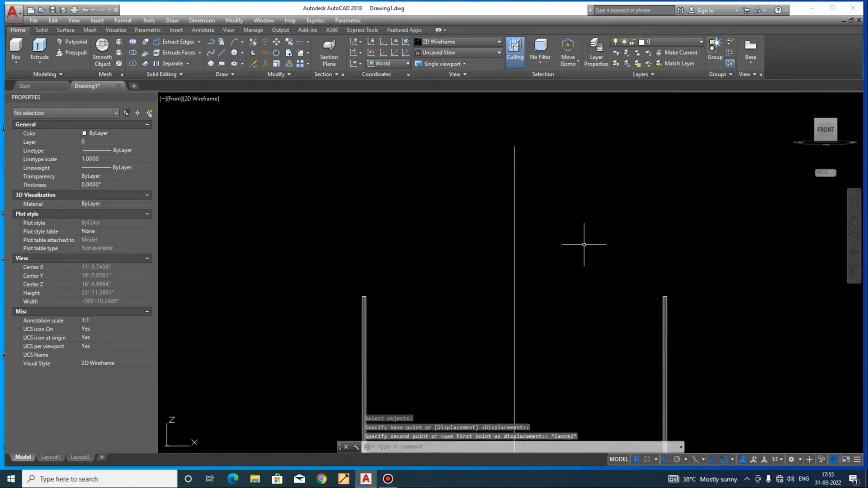
Set the UCS to the Front orientation
{"action": "type", "text": "ucs"}
{"action": "key", "text": "Return"}
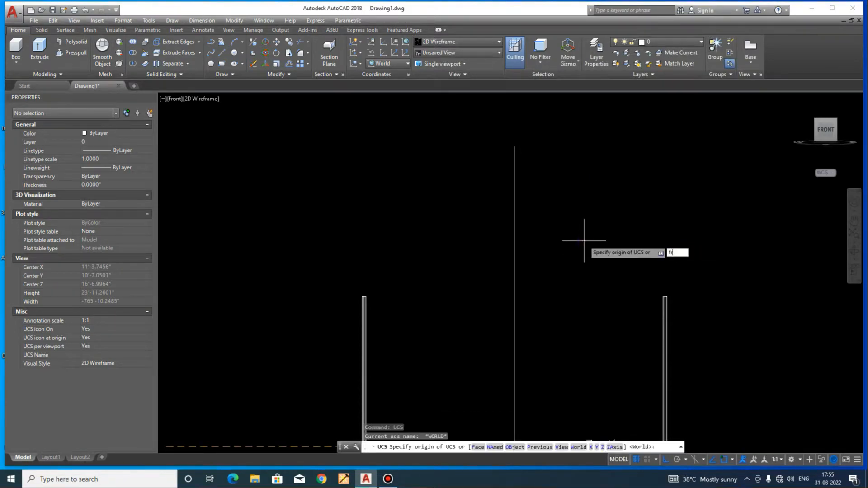
{"action": "type", "text": "fr"}
{"action": "key", "text": "Return"}
{"action": "key", "text": "Escape"}
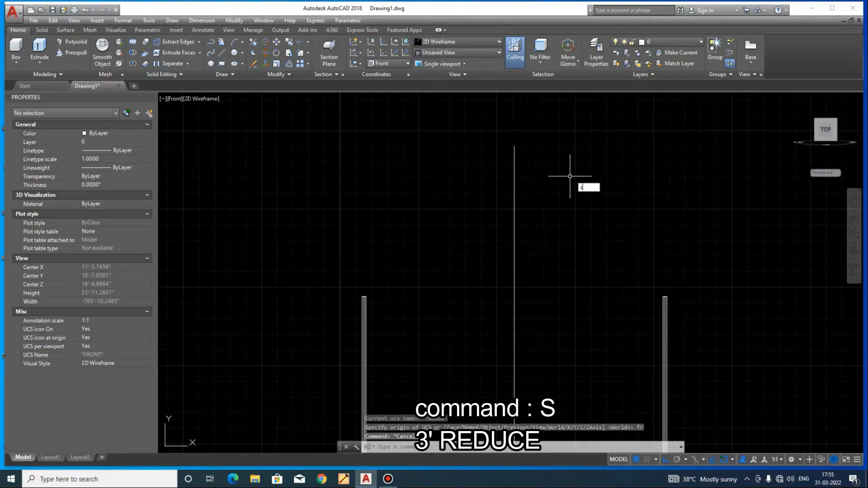
Stretch the top end of the central vertical line 3' downward
{"action": "type", "text": "s"}
{"action": "key", "text": "Return"}
{"action": "left_click", "coordinate": [535, 121]}
{"action": "left_click", "coordinate": [434, 185]}
{"action": "key", "text": "Return"}
{"action": "left_click", "coordinate": [581, 170]}
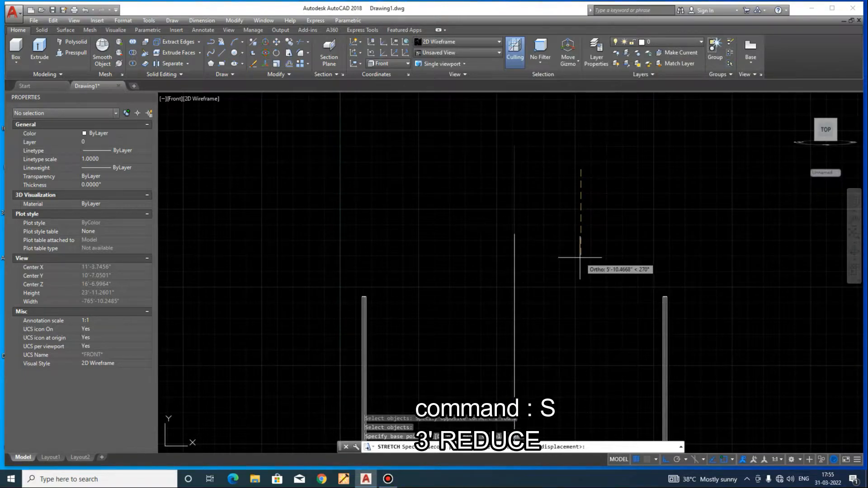
{"action": "type", "text": "3'"}
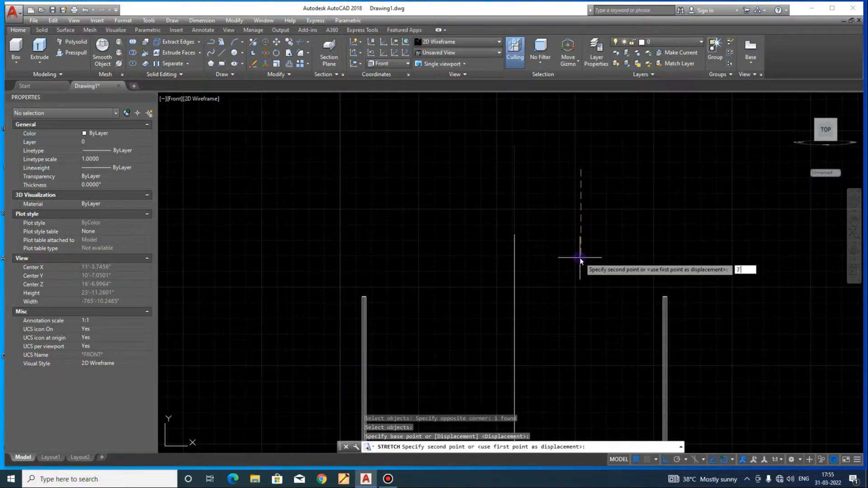
{"action": "key", "text": "Return"}
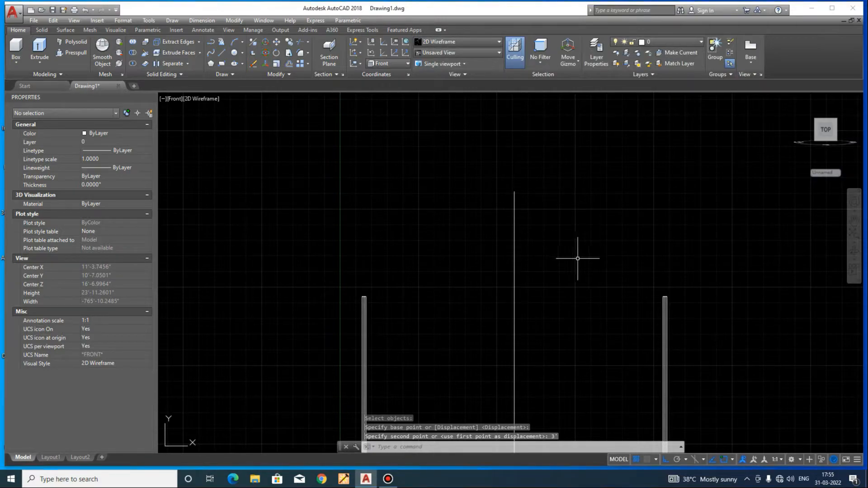
{"action": "key", "text": "Escape"}
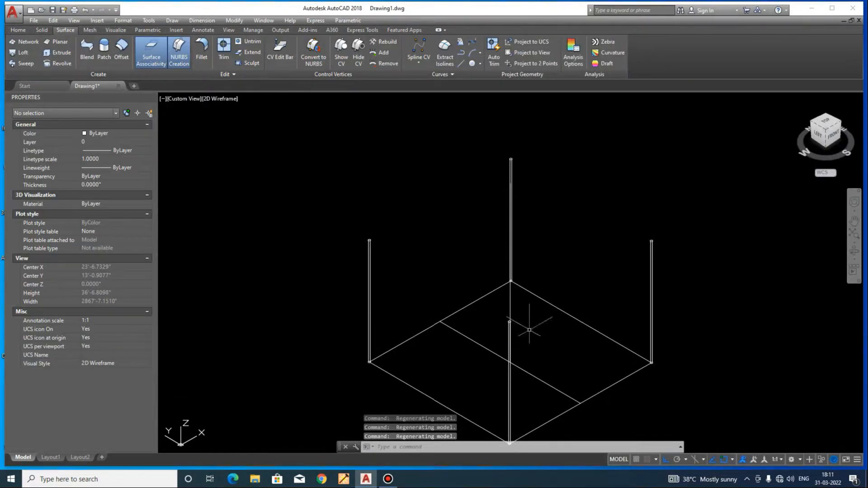
Draw a line joining the top centres of the front and left corner posts
{"action": "middle_click_drag", "start_coordinate": [529, 330], "coordinate": [509, 333], "text": "shift"}
{"action": "scroll", "coordinate": [482, 346], "scroll_direction": "up", "scroll_amount": 4}
{"action": "type", "text": "l"}
{"action": "key", "text": "Return"}
{"action": "scroll", "coordinate": [472, 309], "scroll_direction": "up", "scroll_amount": 6}
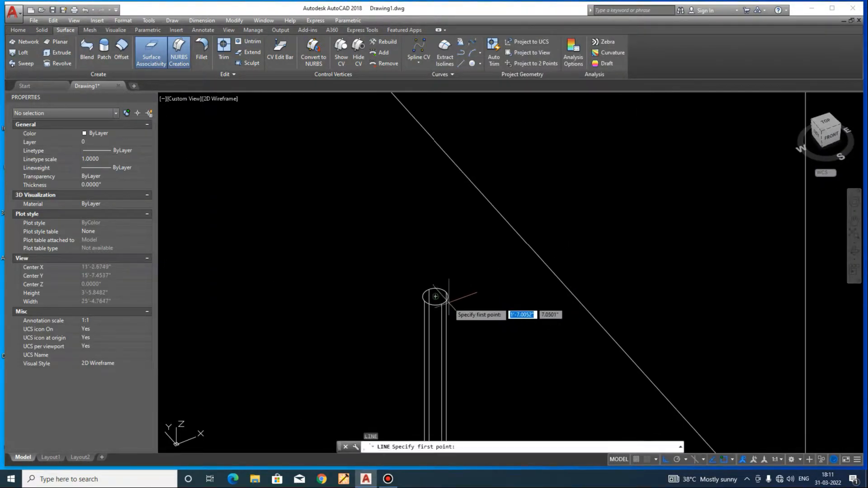
{"action": "left_click", "coordinate": [438, 299]}
{"action": "scroll", "coordinate": [498, 334], "scroll_direction": "down", "scroll_amount": 5}
{"action": "scroll", "coordinate": [363, 148], "scroll_direction": "up", "scroll_amount": 6}
{"action": "middle_click_drag", "start_coordinate": [363, 147], "coordinate": [369, 197]}
{"action": "left_click", "coordinate": [317, 152]}
{"action": "key", "text": "Escape"}
{"action": "scroll", "coordinate": [377, 240], "scroll_direction": "down", "scroll_amount": 7}
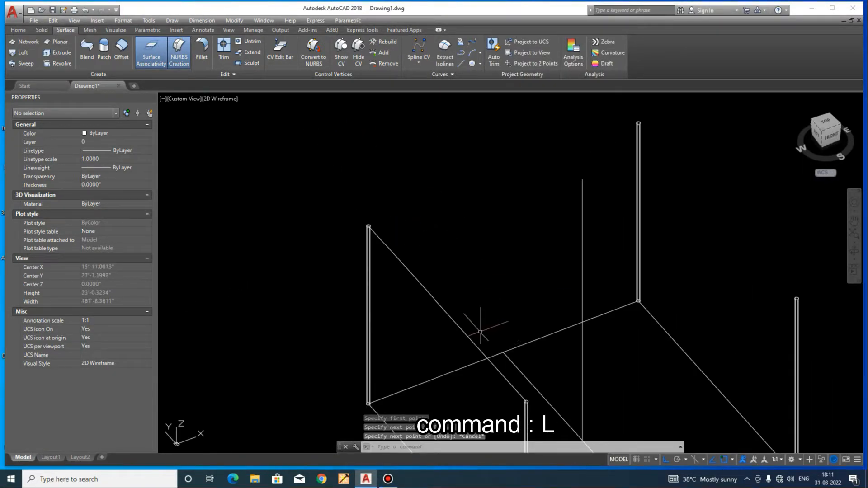
From the midpoint of the line joining the left post tops, draw a 20" horizontal line and a 10" vertical line upward
{"action": "scroll", "coordinate": [481, 333], "scroll_direction": "up", "scroll_amount": 2}
{"action": "type", "text": "l"}
{"action": "key", "text": "Return"}
{"action": "left_click", "coordinate": [434, 304]}
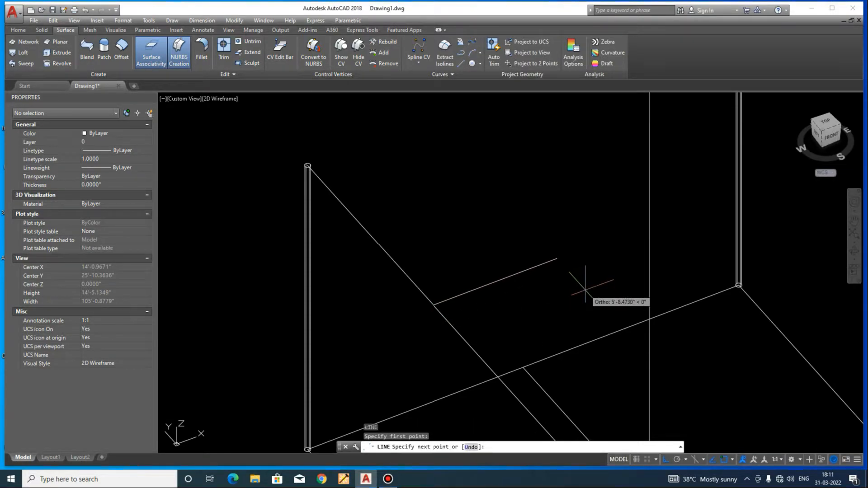
{"action": "type", "text": "2"}
{"action": "type", "text": "0"}
{"action": "key", "text": "Return"}
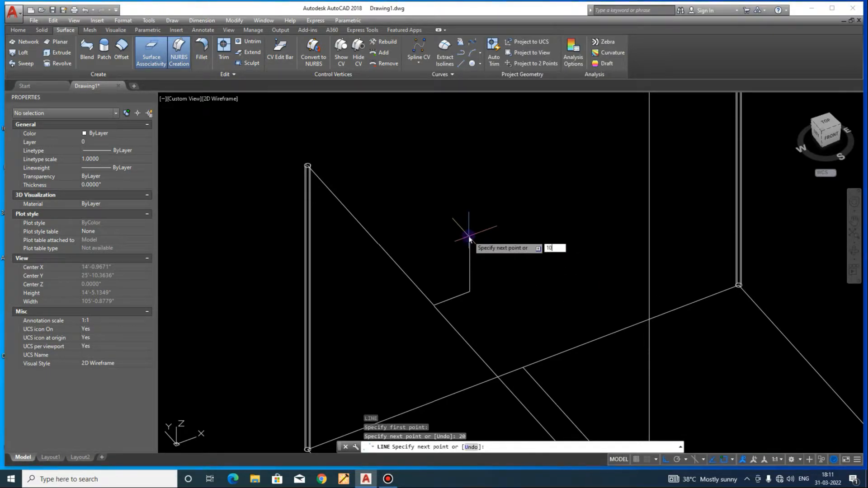
{"action": "key", "text": "Escape"}
Stretch the vertical reference line 10" back toward the line between the post tops, shortening the horizontal leg
{"action": "type", "text": "s"}
{"action": "key", "text": "Return"}
{"action": "left_click", "coordinate": [500, 303]}
{"action": "left_click", "coordinate": [462, 249]}
{"action": "key", "text": "Return"}
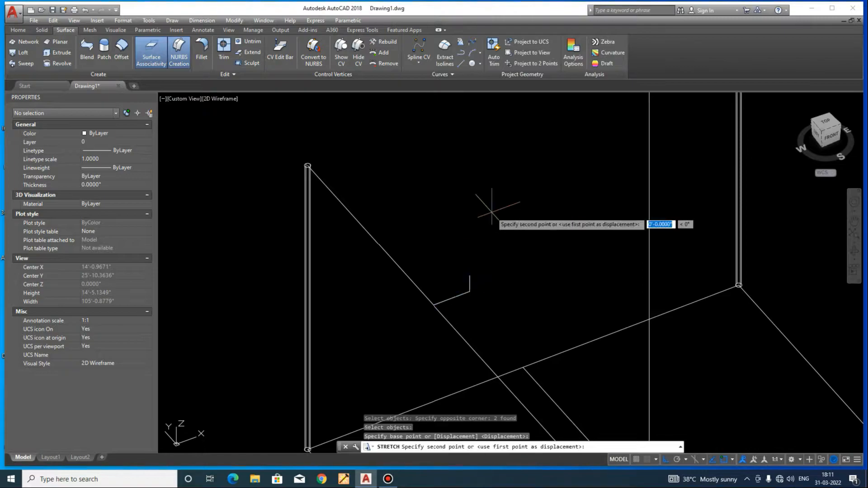
{"action": "left_click", "coordinate": [450, 204]}
{"action": "type", "text": "10"}
{"action": "key", "text": "Return"}
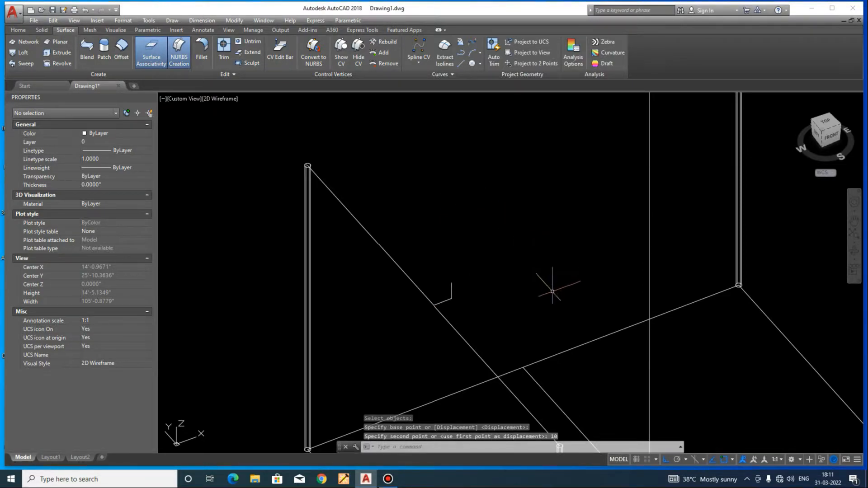
{"action": "key", "text": "Escape"}
Draw a spline from the front-left post top centre through the vertical reference line's upper end to the rear-left post top centre
{"action": "middle_click_drag", "start_coordinate": [480, 334], "coordinate": [489, 261]}
{"action": "type", "text": "sspline"}
{"action": "key", "text": "Return"}
{"action": "scroll", "coordinate": [560, 352], "scroll_direction": "up", "scroll_amount": 2}
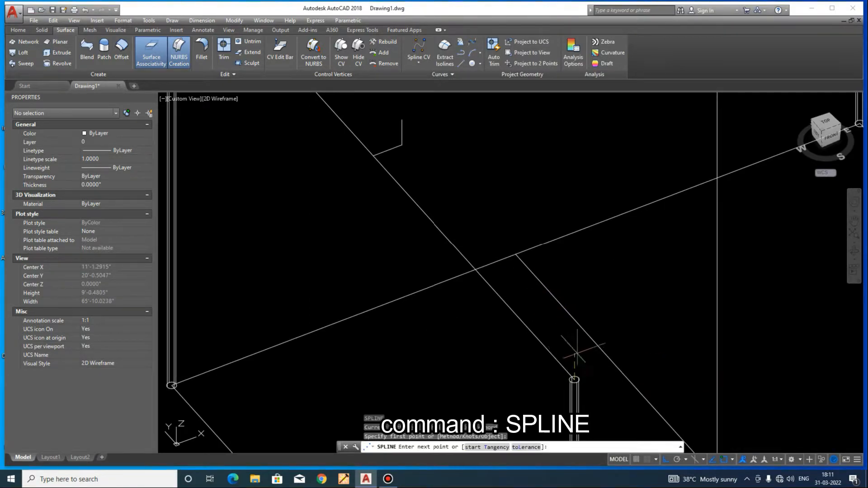
{"action": "left_click", "coordinate": [402, 144]}
{"action": "left_click", "coordinate": [402, 120]}
{"action": "middle_click_drag", "start_coordinate": [368, 108], "coordinate": [442, 263]}
{"action": "middle_click_drag", "start_coordinate": [314, 132], "coordinate": [368, 223]}
{"action": "scroll", "coordinate": [279, 159], "scroll_direction": "up", "scroll_amount": 5}
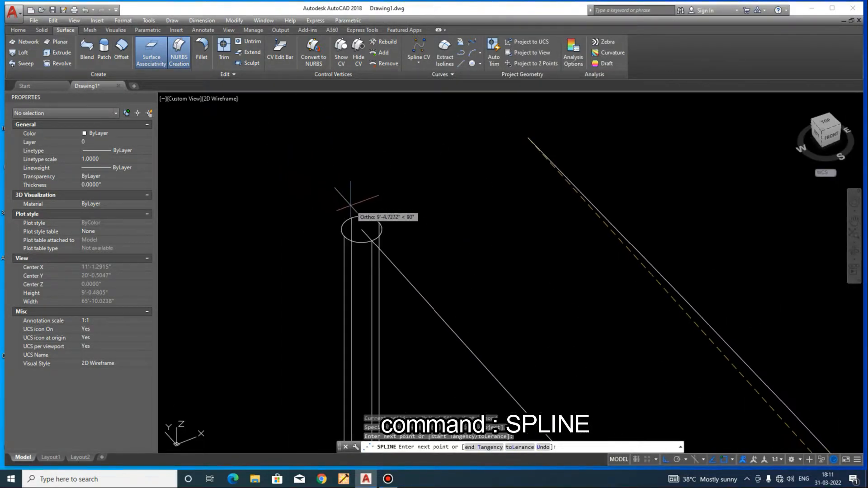
{"action": "left_click", "coordinate": [361, 229]}
{"action": "scroll", "coordinate": [372, 225], "scroll_direction": "down", "scroll_amount": 5}
{"action": "key", "text": "Return"}
{"action": "scroll", "coordinate": [504, 226], "scroll_direction": "down", "scroll_amount": 4}
{"action": "key", "text": "Escape"}
{"action": "key", "text": "Escape"}
Erase the two short reference lines and the straight line joining the left post tops, keeping the spline
{"action": "scroll", "coordinate": [533, 325], "scroll_direction": "up", "scroll_amount": 6}
{"action": "left_click", "coordinate": [510, 272]}
{"action": "left_click", "coordinate": [475, 316]}
{"action": "type", "text": "e"}
{"action": "key", "text": "Return"}
{"action": "left_click", "coordinate": [542, 272]}
{"action": "key", "text": "Return"}
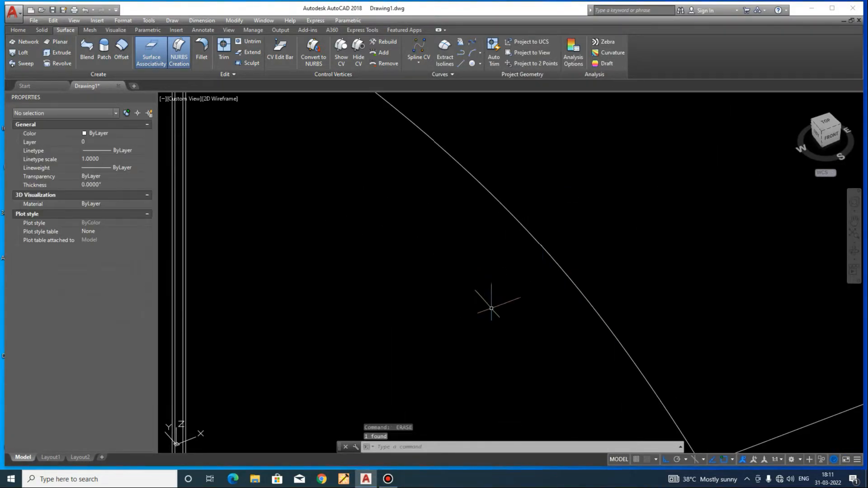
Examine the curved edge between the left post tops from the front and in a 3D view
{"action": "scroll", "coordinate": [495, 300], "scroll_direction": "down", "scroll_amount": 4}
{"action": "left_click", "coordinate": [832, 137]}
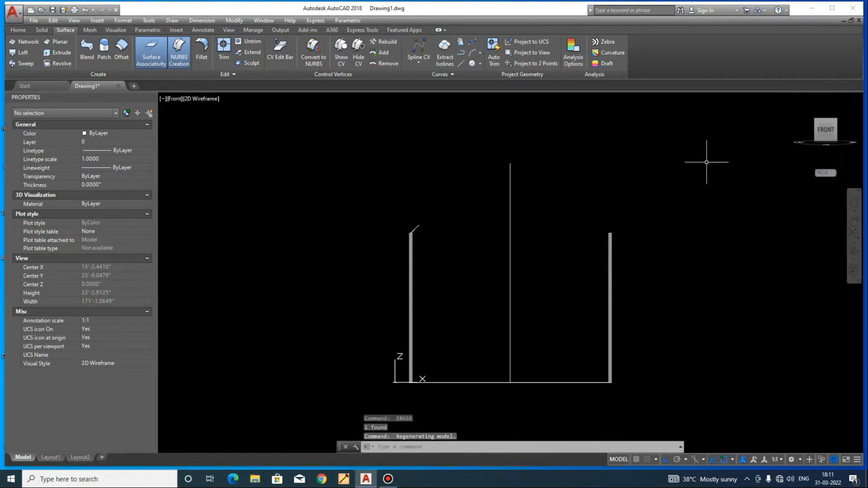
{"action": "scroll", "coordinate": [418, 208], "scroll_direction": "up", "scroll_amount": 5}
{"action": "scroll", "coordinate": [436, 223], "scroll_direction": "down", "scroll_amount": 4}
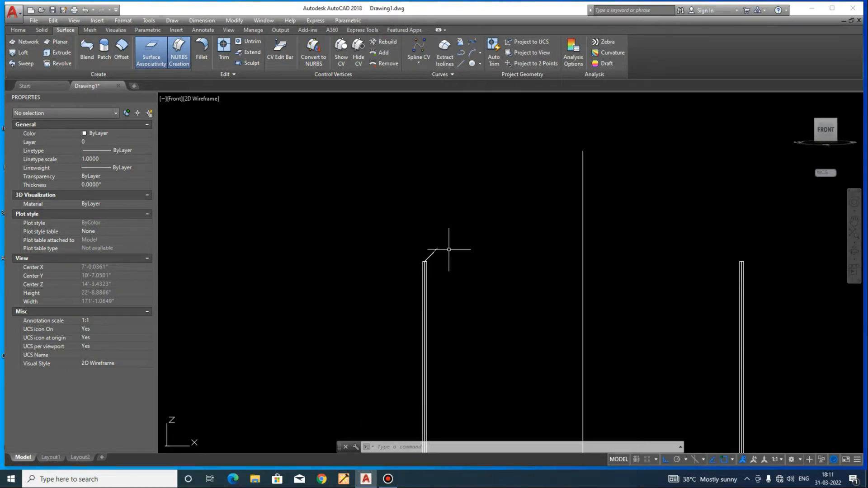
{"action": "scroll", "coordinate": [449, 250], "scroll_direction": "up", "scroll_amount": 2}
{"action": "scroll", "coordinate": [571, 251], "scroll_direction": "down", "scroll_amount": 2}
{"action": "middle_click_drag", "start_coordinate": [481, 245], "coordinate": [501, 295], "text": "shift"}
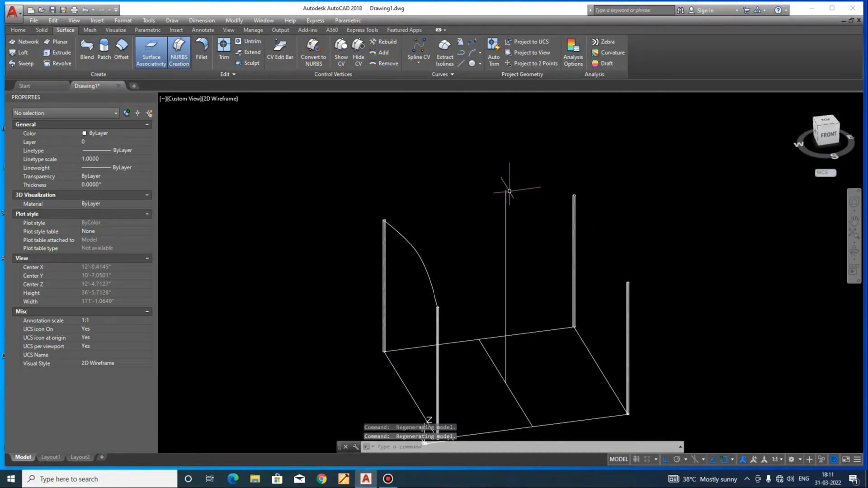
Draw a line from the front-left post's top centre to the top end of the central vertical line
{"action": "scroll", "coordinate": [434, 294], "scroll_direction": "up", "scroll_amount": 5}
{"action": "type", "text": "l"}
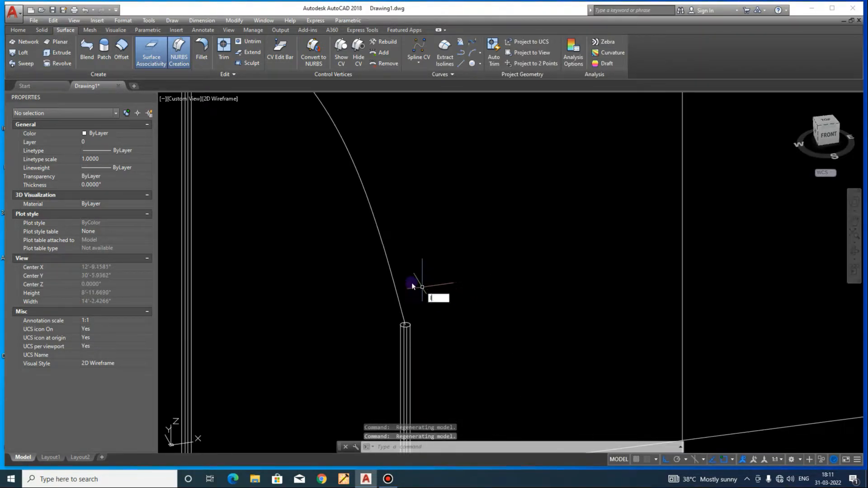
{"action": "key", "text": "Return"}
{"action": "left_click", "coordinate": [405, 325]}
{"action": "middle_click_drag", "start_coordinate": [591, 122], "coordinate": [547, 275]}
{"action": "middle_click_drag", "start_coordinate": [615, 156], "coordinate": [578, 249]}
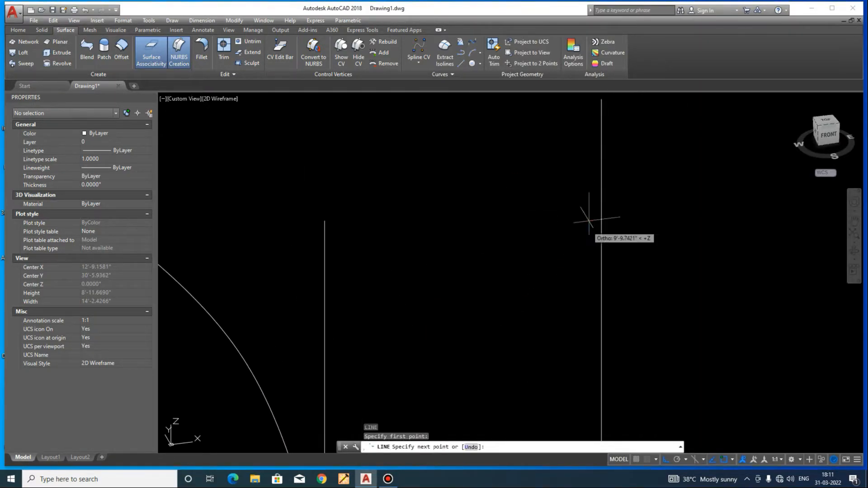
{"action": "left_click", "coordinate": [603, 98]}
{"action": "scroll", "coordinate": [503, 233], "scroll_direction": "down", "scroll_amount": 4}
{"action": "middle_click_drag", "start_coordinate": [494, 301], "coordinate": [477, 321], "text": "shift"}
{"action": "scroll", "coordinate": [489, 285], "scroll_direction": "up", "scroll_amount": 6}
{"action": "key", "text": "Escape"}
Draw a 15" vertical line downward from the midpoint of the diagonal line
{"action": "middle_click_drag", "start_coordinate": [487, 275], "coordinate": [478, 318]}
{"action": "key", "text": "Return"}
{"action": "left_click", "coordinate": [471, 211]}
{"action": "type", "text": "15"}
{"action": "key", "text": "Return"}
{"action": "key", "text": "Escape"}
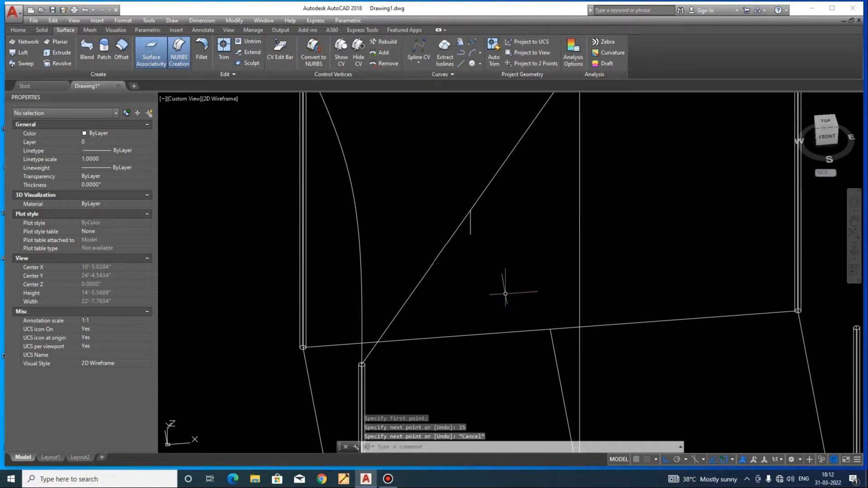
Draw a spline from the front-left post top through the 15" line's lower end to the top of the central line
{"action": "type", "text": "spl"}
{"action": "key", "text": "Return"}
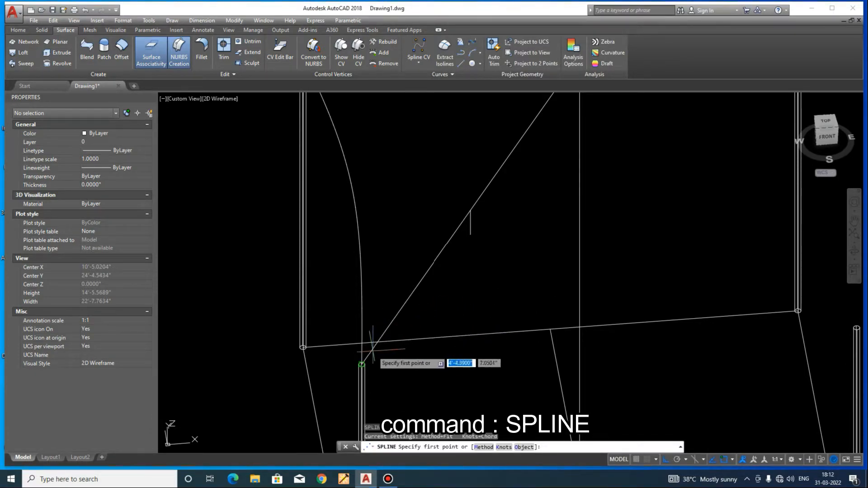
{"action": "scroll", "coordinate": [364, 357], "scroll_direction": "up", "scroll_amount": 6}
{"action": "left_click", "coordinate": [356, 356]}
{"action": "scroll", "coordinate": [356, 356], "scroll_direction": "down", "scroll_amount": 4}
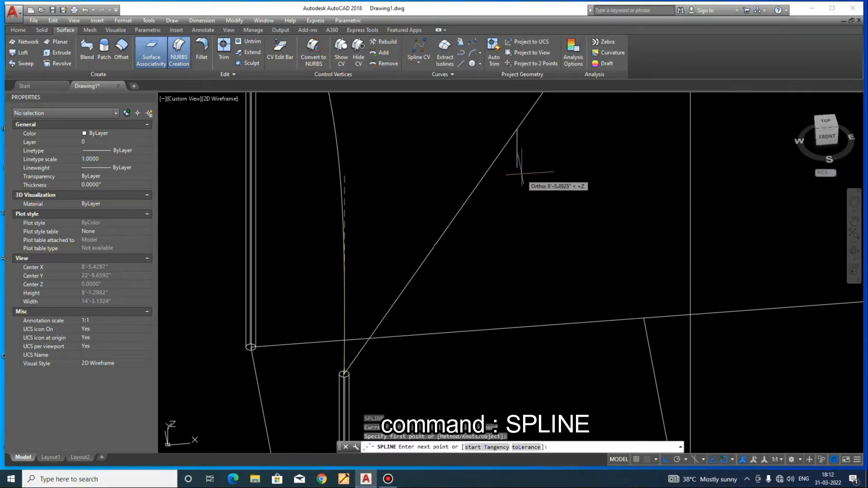
{"action": "middle_click_drag", "start_coordinate": [558, 142], "coordinate": [498, 364]}
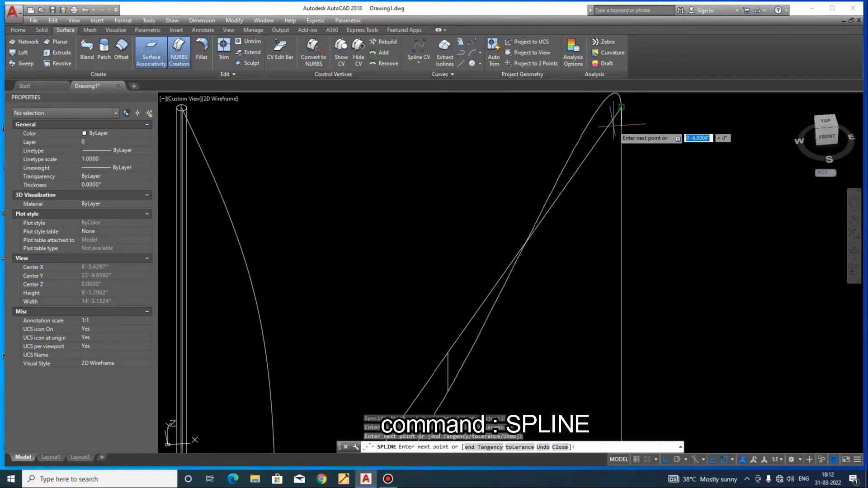
{"action": "key", "text": "Escape"}
Erase the straight diagonal line and the 15" reference line beside the new spline
{"action": "scroll", "coordinate": [451, 378], "scroll_direction": "up", "scroll_amount": 4}
{"action": "left_click", "coordinate": [461, 355]}
{"action": "left_click", "coordinate": [396, 286]}
{"action": "type", "text": "E"}
{"action": "key", "text": "Return"}
{"action": "scroll", "coordinate": [505, 325], "scroll_direction": "down", "scroll_amount": 4}
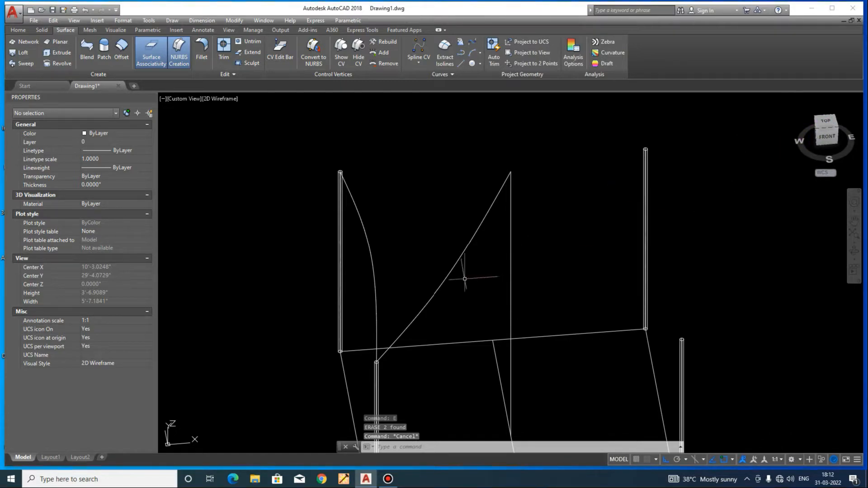
Mirror the diagonal spline about a horizontal axis through the midpoint of the base's left edge, keeping the original
{"action": "middle_click_drag", "start_coordinate": [465, 280], "coordinate": [490, 257]}
{"action": "left_click", "coordinate": [525, 240]}
{"action": "left_click", "coordinate": [464, 206]}
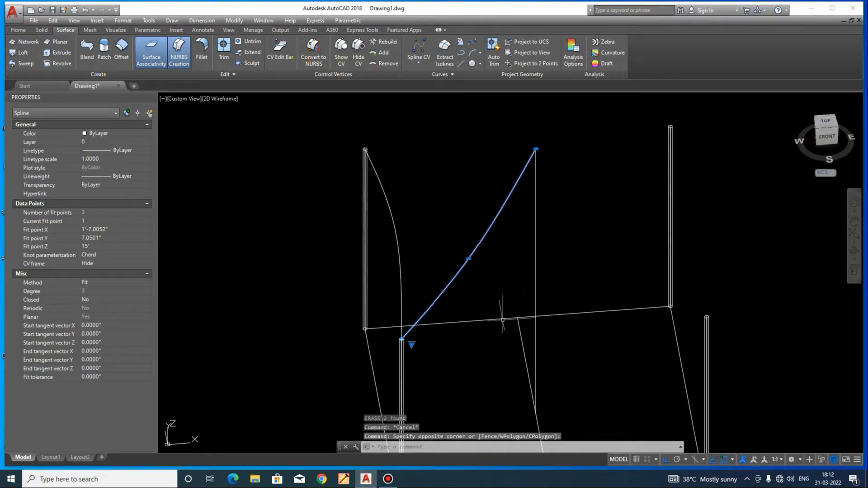
{"action": "scroll", "coordinate": [502, 320], "scroll_direction": "down", "scroll_amount": 2}
{"action": "type", "text": "mi"}
{"action": "key", "text": "Return"}
{"action": "left_click", "coordinate": [429, 385]}
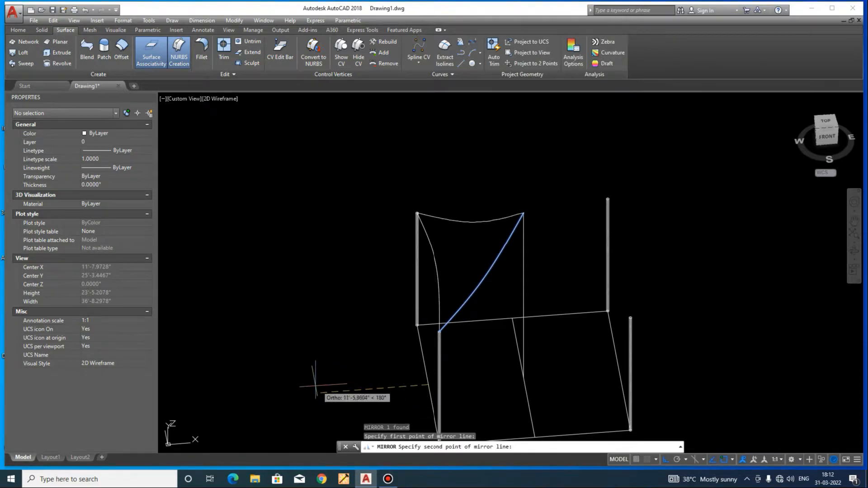
{"action": "left_click", "coordinate": [294, 381]}
{"action": "key", "text": "Return"}
{"action": "key", "text": "Escape"}
Loft a surface between the two diagonal splines, using the Guides option with the curve between the left post tops
{"action": "mouse_move", "coordinate": [445, 367]}
{"action": "middle_mouse_down", "text": "shift"}
{"action": "mouse_move", "coordinate": [538, 338]}
{"action": "mouse_move", "coordinate": [470, 284]}
{"action": "mouse_move", "coordinate": [435, 374]}
{"action": "mouse_move", "coordinate": [527, 361]}
{"action": "mouse_move", "coordinate": [419, 316]}
{"action": "mouse_move", "coordinate": [488, 367]}
{"action": "mouse_move", "coordinate": [471, 359]}
{"action": "mouse_move", "coordinate": [466, 342]}
{"action": "middle_mouse_up", "text": "shift"}
{"action": "scroll", "coordinate": [475, 222], "scroll_direction": "up", "scroll_amount": 3}
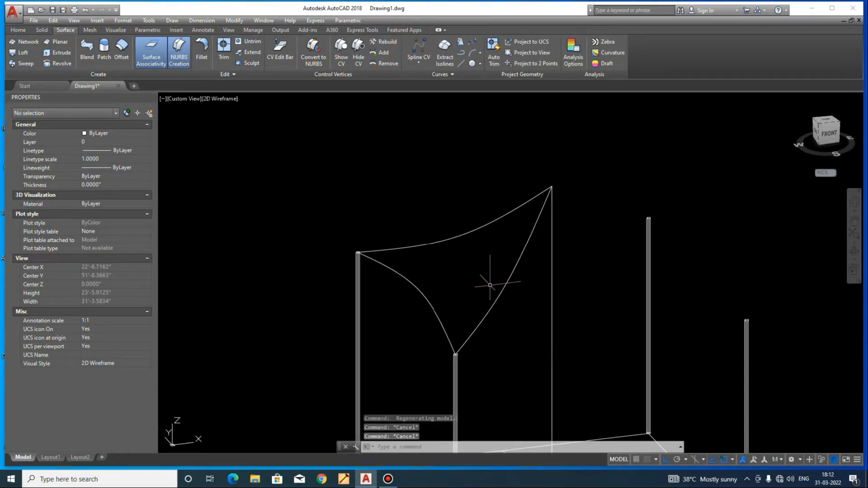
{"action": "type", "text": "ft"}
{"action": "key", "text": "Return"}
{"action": "left_click", "coordinate": [513, 341]}
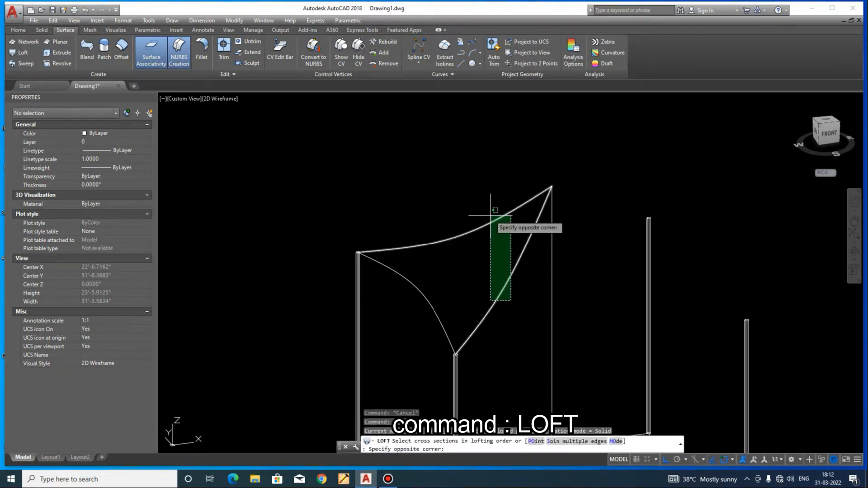
{"action": "left_click", "coordinate": [490, 214]}
{"action": "scroll", "coordinate": [422, 302], "scroll_direction": "up", "scroll_amount": 2}
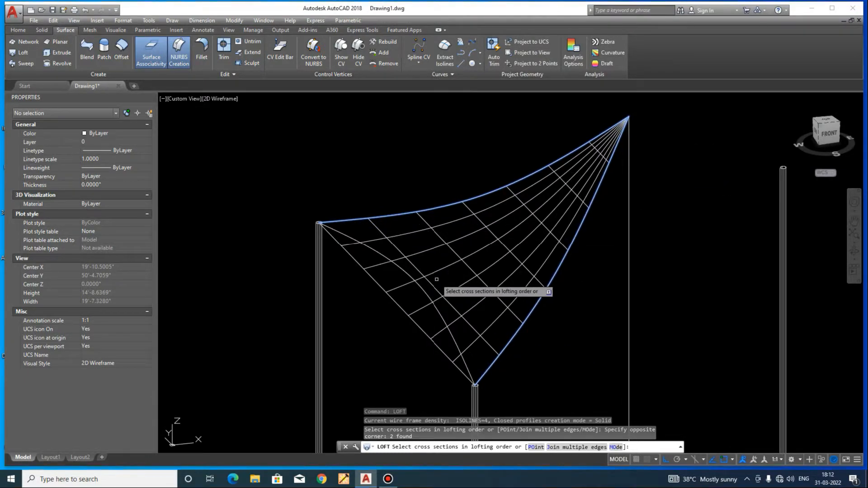
{"action": "key", "text": "Return"}
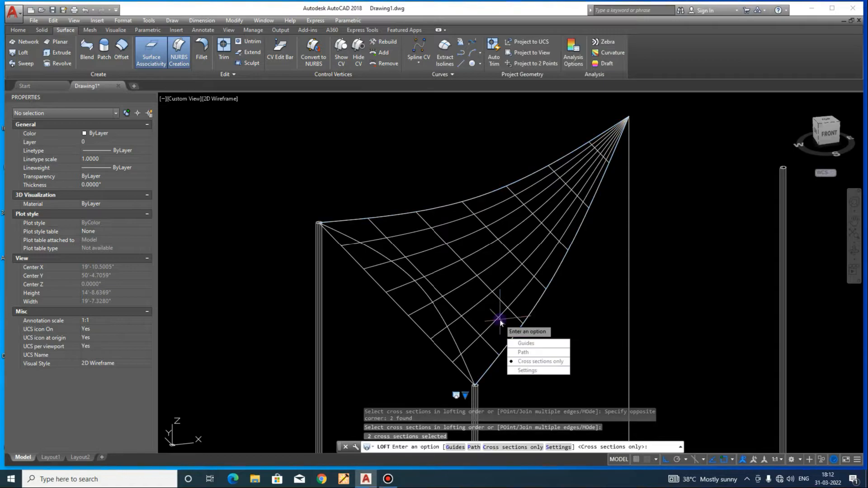
{"action": "left_click", "coordinate": [534, 345]}
{"action": "left_click", "coordinate": [417, 284]}
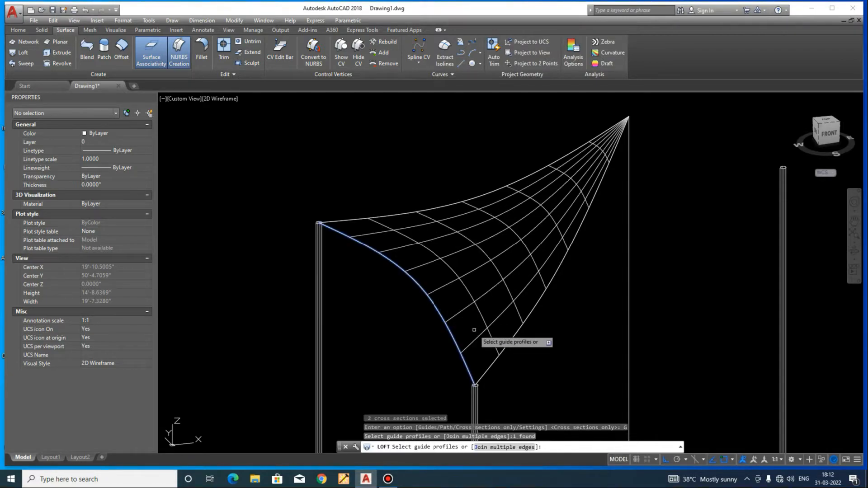
{"action": "key", "text": "Return"}
Examine the lofted surface and its edges at the post tops from the front and in 3D views
{"action": "middle_click_drag", "start_coordinate": [500, 333], "coordinate": [776, 194], "text": "shift"}
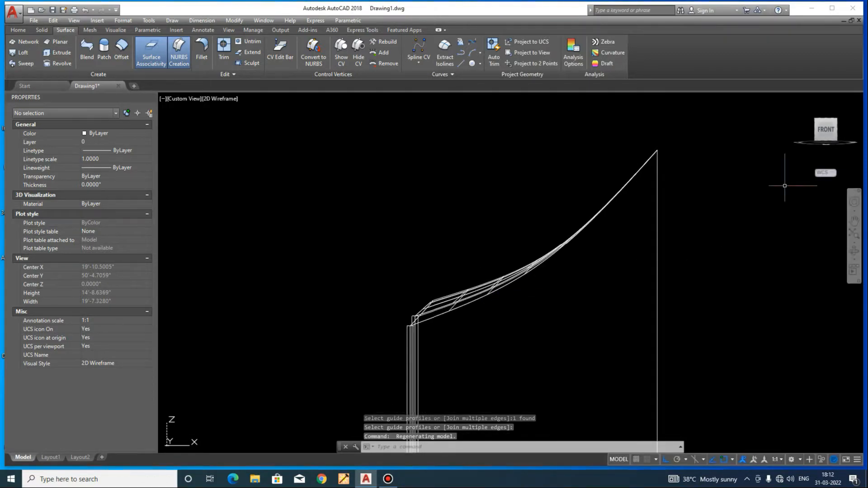
{"action": "scroll", "coordinate": [456, 208], "scroll_direction": "up", "scroll_amount": 5}
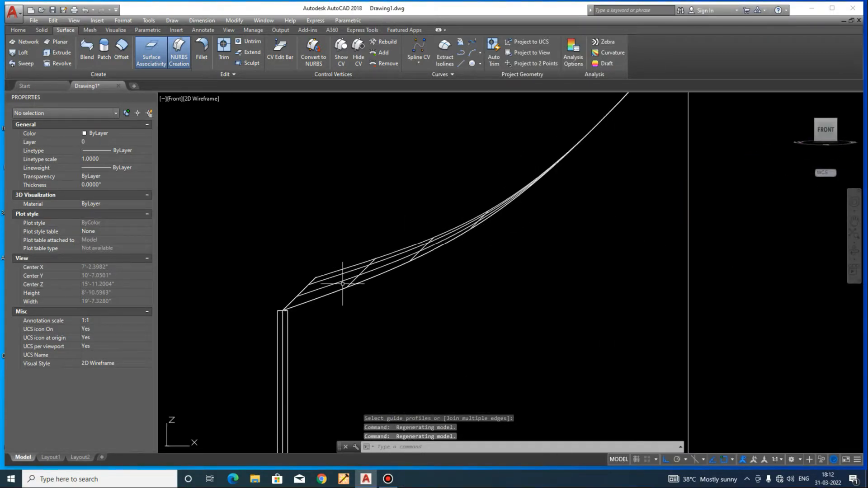
{"action": "scroll", "coordinate": [478, 284], "scroll_direction": "down", "scroll_amount": 3}
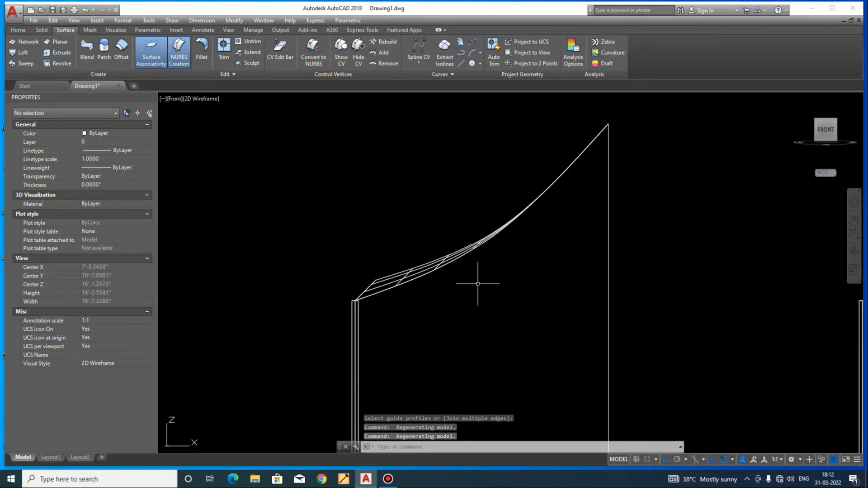
{"action": "scroll", "coordinate": [388, 285], "scroll_direction": "up", "scroll_amount": 4}
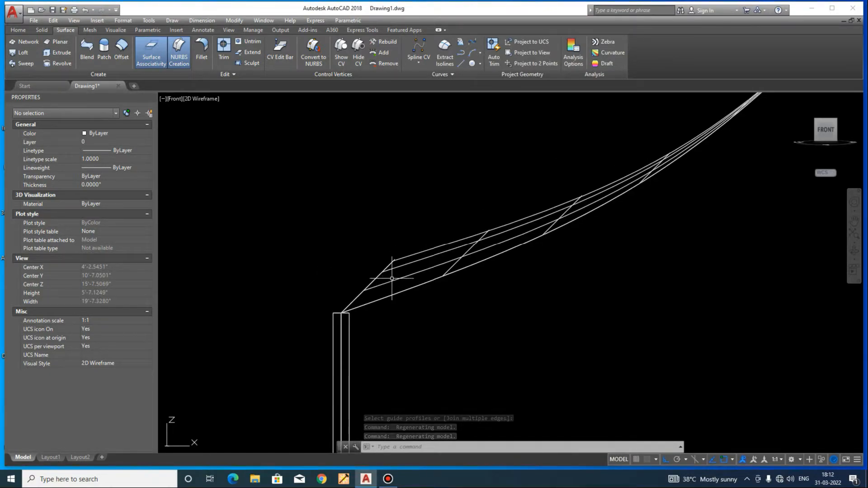
{"action": "scroll", "coordinate": [368, 310], "scroll_direction": "down", "scroll_amount": 3}
{"action": "middle_click_drag", "start_coordinate": [393, 311], "coordinate": [522, 369], "text": "shift"}
{"action": "middle_click_drag", "start_coordinate": [444, 311], "coordinate": [475, 304]}
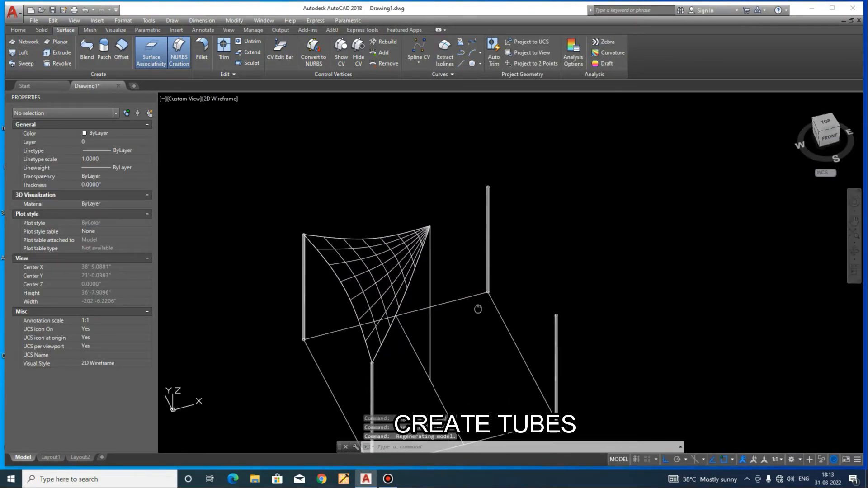
{"action": "scroll", "coordinate": [372, 364], "scroll_direction": "up", "scroll_amount": 2}
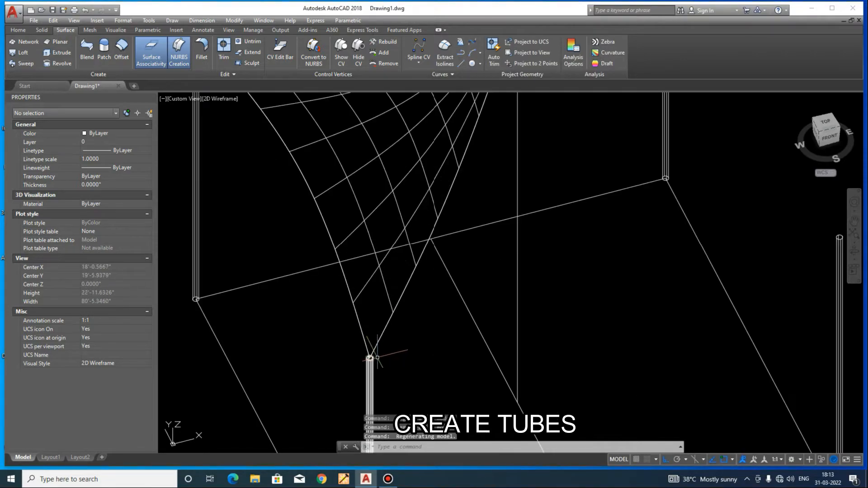
{"action": "scroll", "coordinate": [372, 365], "scroll_direction": "down", "scroll_amount": 2}
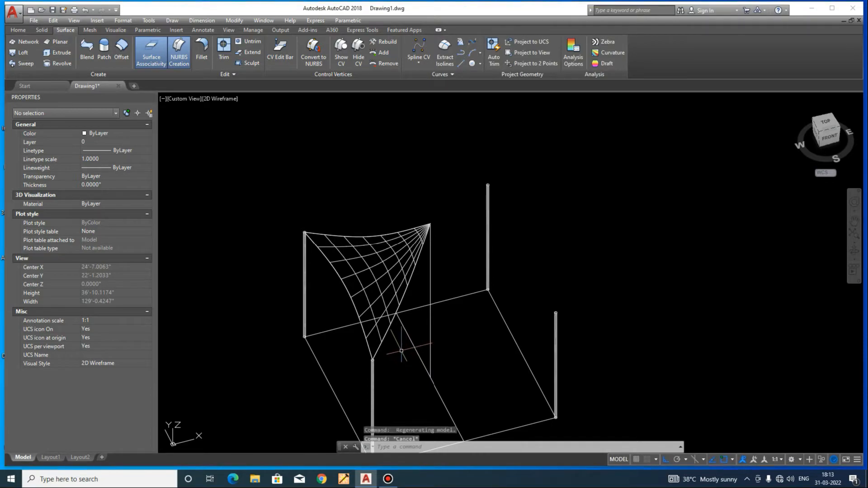
{"action": "middle_click_drag", "start_coordinate": [405, 369], "coordinate": [458, 356], "text": "shift"}
{"action": "scroll", "coordinate": [312, 286], "scroll_direction": "up", "scroll_amount": 6}
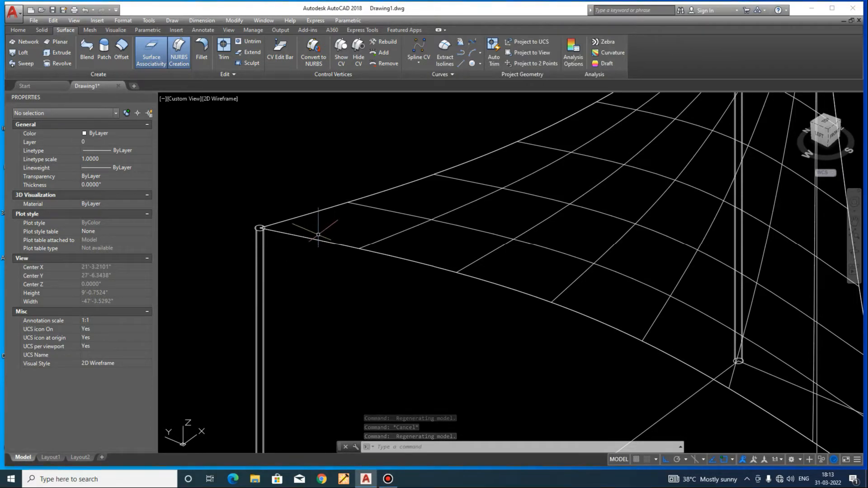
{"action": "scroll", "coordinate": [314, 234], "scroll_direction": "down", "scroll_amount": 4}
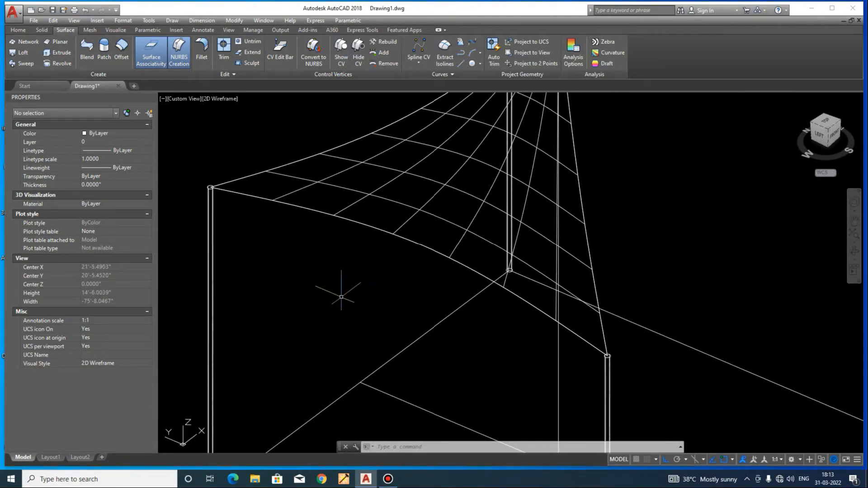
Draw a straight line joining the top centres of the two left posts beneath the lofted surface
{"action": "scroll", "coordinate": [217, 205], "scroll_direction": "up", "scroll_amount": 6}
{"action": "key", "text": "Escape"}
{"action": "key", "text": "Return"}
{"action": "left_click", "coordinate": [192, 196]}
{"action": "scroll", "coordinate": [197, 189], "scroll_direction": "down", "scroll_amount": 4}
{"action": "middle_click_drag", "start_coordinate": [680, 424], "coordinate": [417, 269]}
{"action": "scroll", "coordinate": [575, 336], "scroll_direction": "up", "scroll_amount": 4}
{"action": "key", "text": "Escape"}
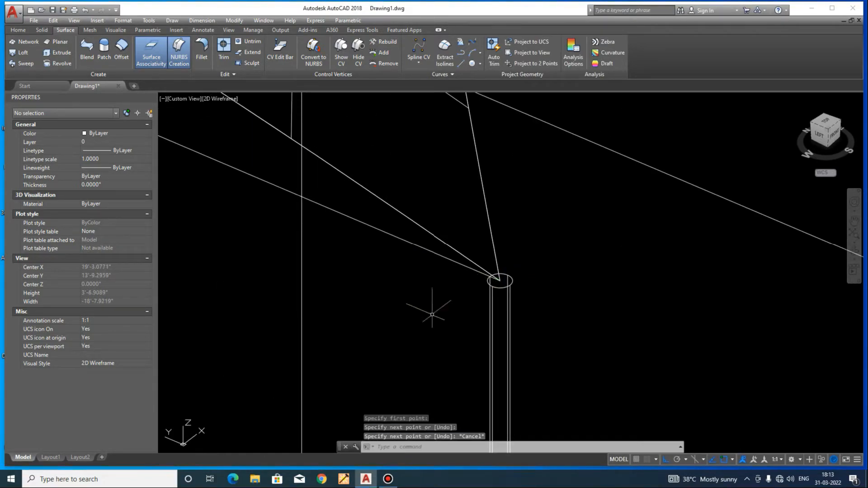
Align the UCS to the Front orientation
{"action": "type", "text": "ucs"}
{"action": "key", "text": "Return"}
{"action": "type", "text": "fr"}
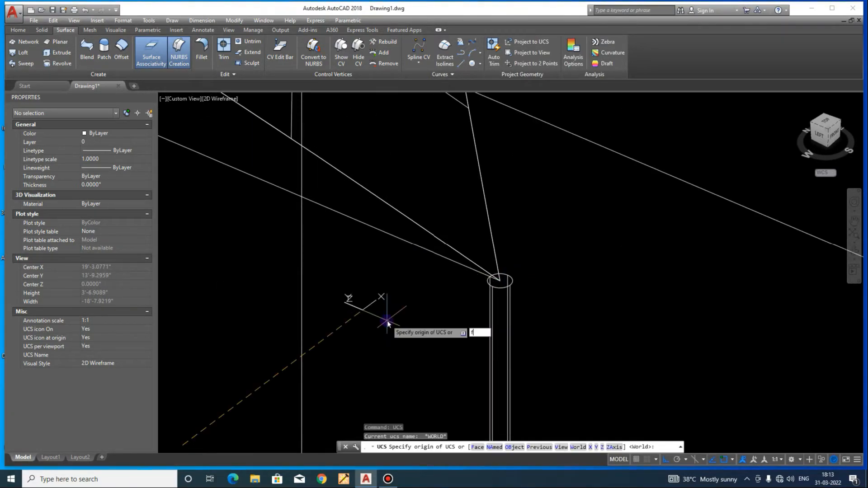
{"action": "key", "text": "Return"}
Draw a 3" diameter circle centred on the post top at the end of the straight line between the posts
{"action": "scroll", "coordinate": [497, 283], "scroll_direction": "up", "scroll_amount": 6}
{"action": "type", "text": "c"}
{"action": "key", "text": "Return"}
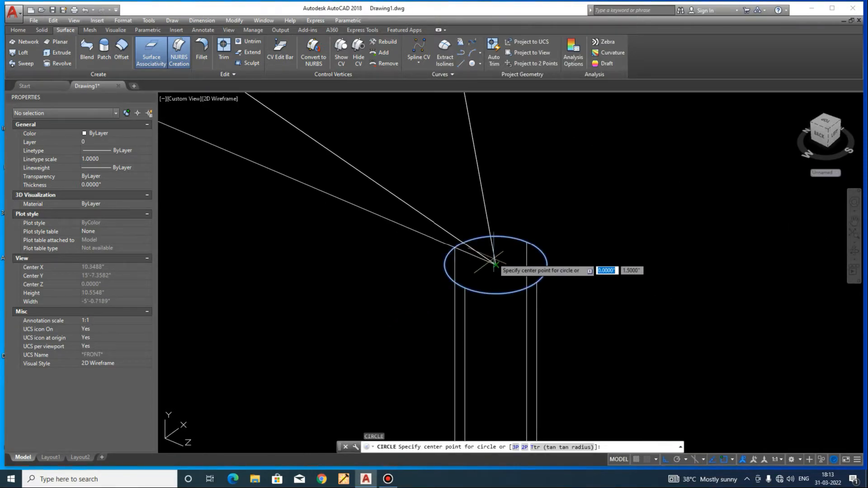
{"action": "left_click", "coordinate": [496, 265]}
{"action": "key", "text": "Escape"}
{"action": "key", "text": "Return"}
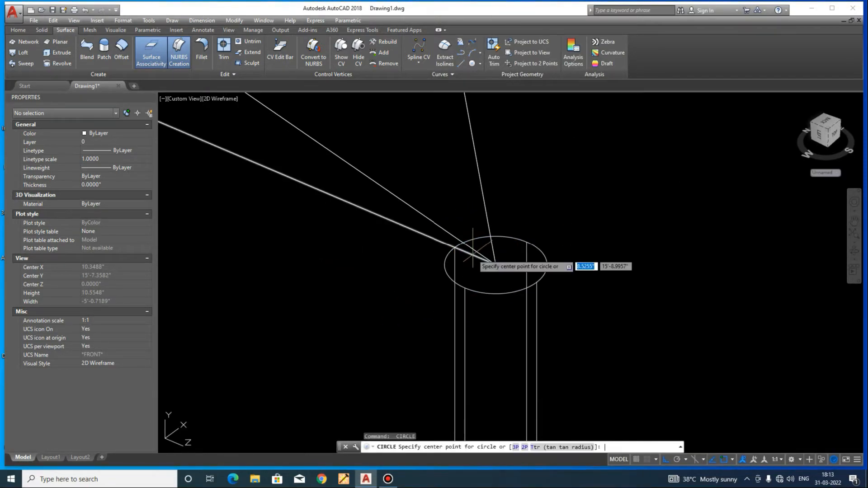
{"action": "left_click", "coordinate": [471, 257]}
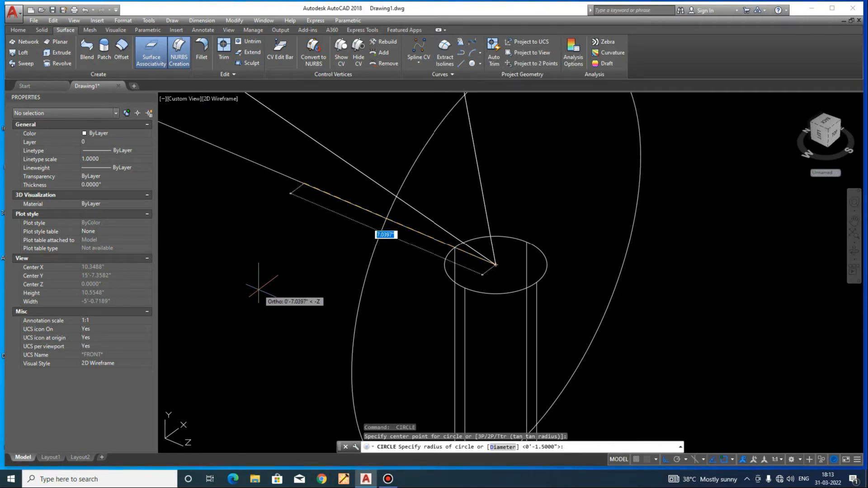
{"action": "type", "text": "d"}
{"action": "key", "text": "Return"}
{"action": "type", "text": "3"}
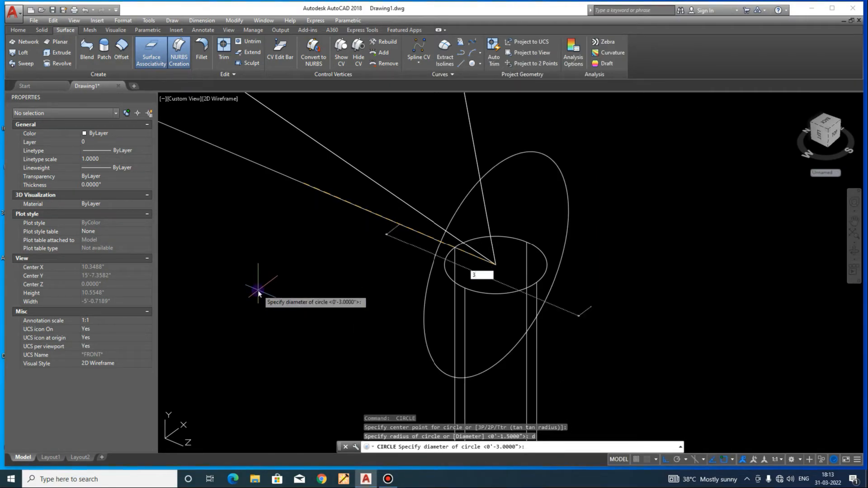
{"action": "type", "text": "\""}
{"action": "key", "text": "Return"}
{"action": "key", "text": "Escape"}
Extrude the circle into a tube, using the straight line between the two post tops as the Path
{"action": "type", "text": "ext"}
{"action": "key", "text": "Return"}
{"action": "left_click", "coordinate": [487, 324]}
{"action": "left_click", "coordinate": [480, 306]}
{"action": "key", "text": "Return"}
{"action": "type", "text": "p"}
{"action": "key", "text": "Return"}
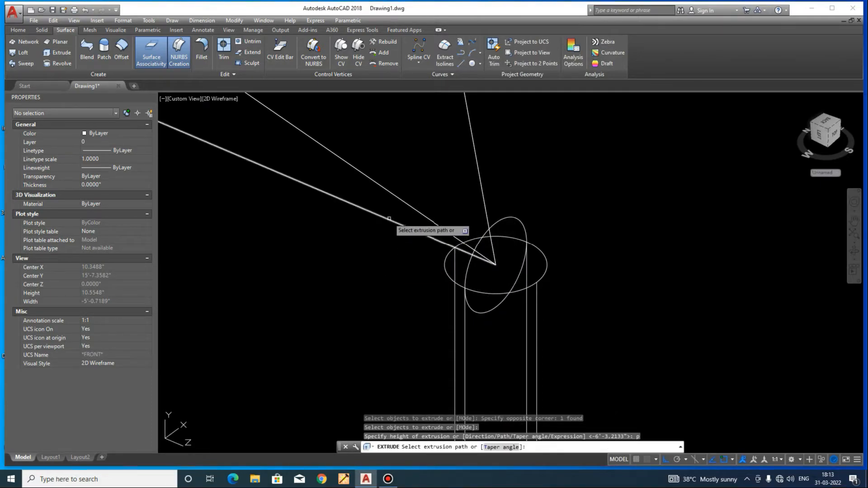
{"action": "scroll", "coordinate": [472, 329], "scroll_direction": "down", "scroll_amount": 5}
{"action": "scroll", "coordinate": [390, 271], "scroll_direction": "up", "scroll_amount": 5}
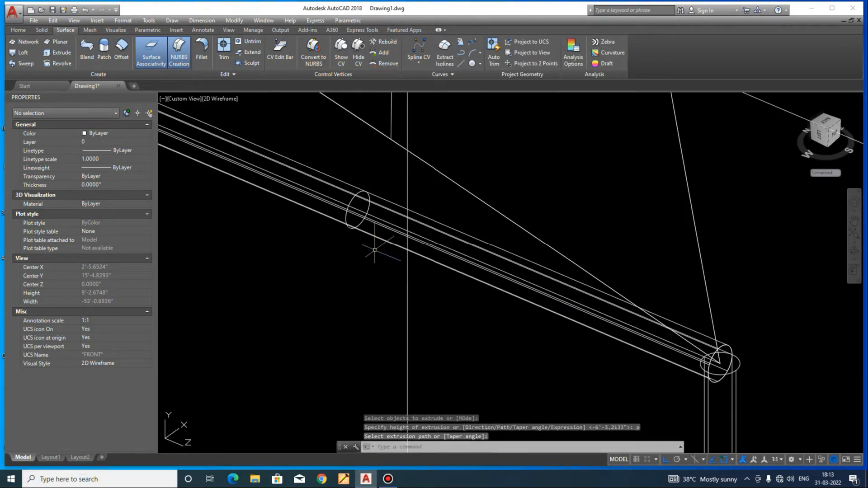
Erase the straight path line running inside the new edge tube
{"action": "left_click", "coordinate": [382, 219]}
{"action": "scroll", "coordinate": [412, 307], "scroll_direction": "down", "scroll_amount": 3}
{"action": "type", "text": "e"}
{"action": "key", "text": "Return"}
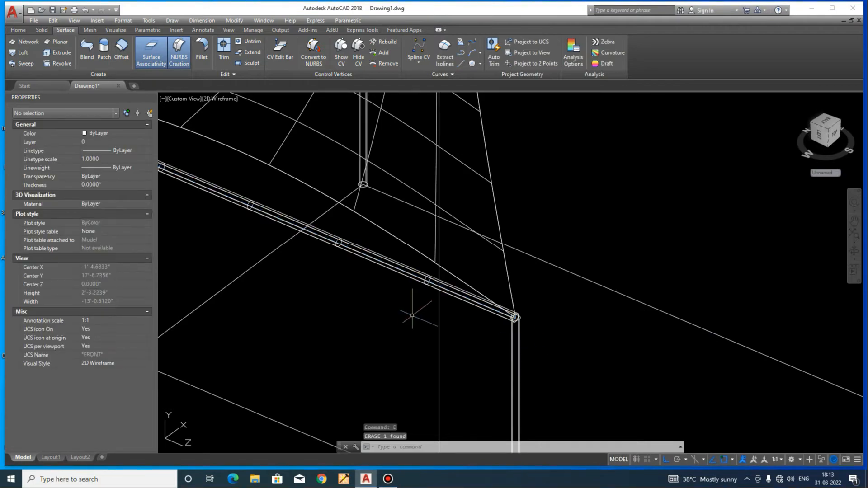
{"action": "scroll", "coordinate": [411, 307], "scroll_direction": "down", "scroll_amount": 4}
{"action": "scroll", "coordinate": [401, 287], "scroll_direction": "up", "scroll_amount": 6}
{"action": "scroll", "coordinate": [603, 364], "scroll_direction": "down", "scroll_amount": 3}
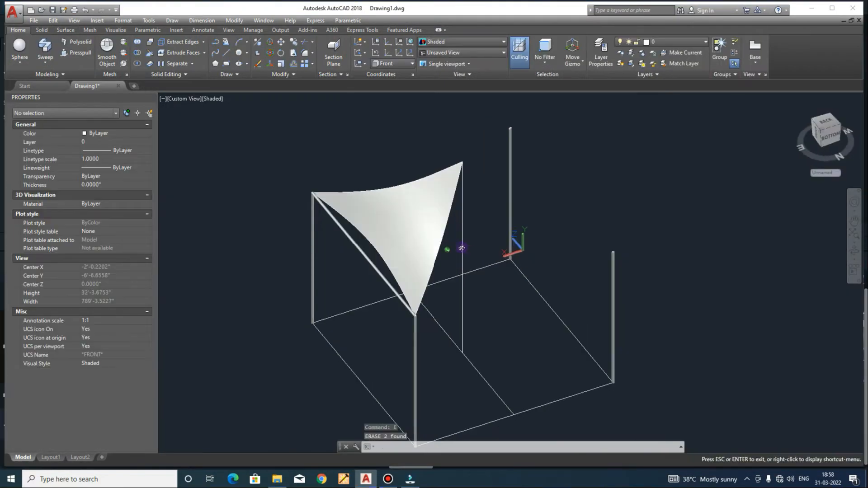
Draw a straight line from the top centre of the nearer canopy post to the canopy's peak
{"action": "mouse_move", "coordinate": [434, 244]}
{"action": "middle_mouse_down", "text": "shift"}
{"action": "mouse_move", "coordinate": [444, 237]}
{"action": "mouse_move", "coordinate": [447, 246]}
{"action": "middle_mouse_up", "text": "shift"}
{"action": "scroll", "coordinate": [427, 286], "scroll_direction": "up", "scroll_amount": 5}
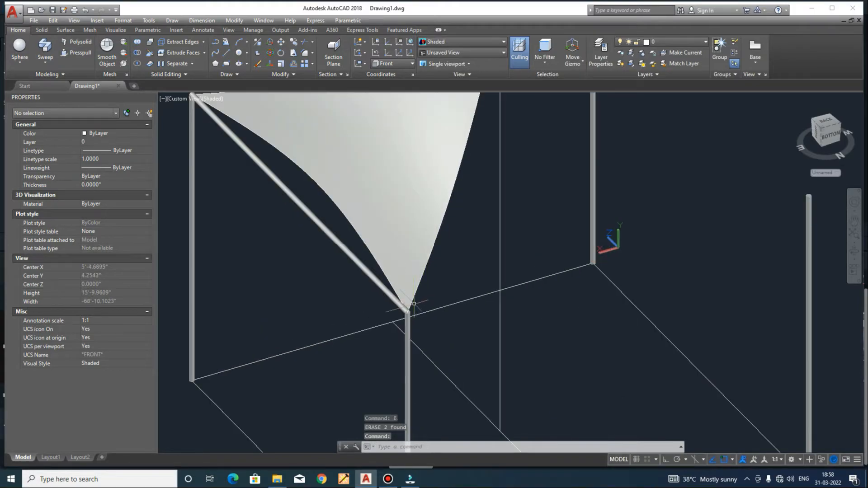
{"action": "key", "text": "Return"}
{"action": "left_click", "coordinate": [402, 316]}
{"action": "scroll", "coordinate": [452, 280], "scroll_direction": "down", "scroll_amount": 5}
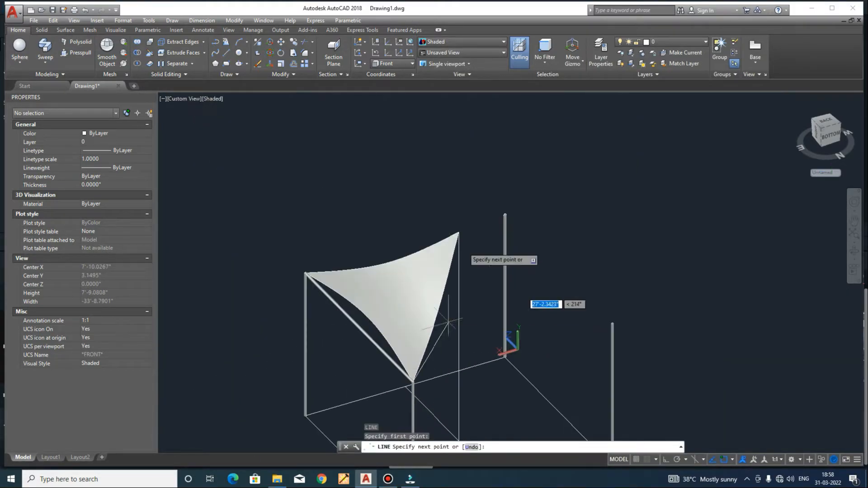
{"action": "scroll", "coordinate": [448, 280], "scroll_direction": "up", "scroll_amount": 5}
{"action": "left_click", "coordinate": [444, 284]}
{"action": "key", "text": "Escape"}
{"action": "scroll", "coordinate": [452, 199], "scroll_direction": "down", "scroll_amount": 6}
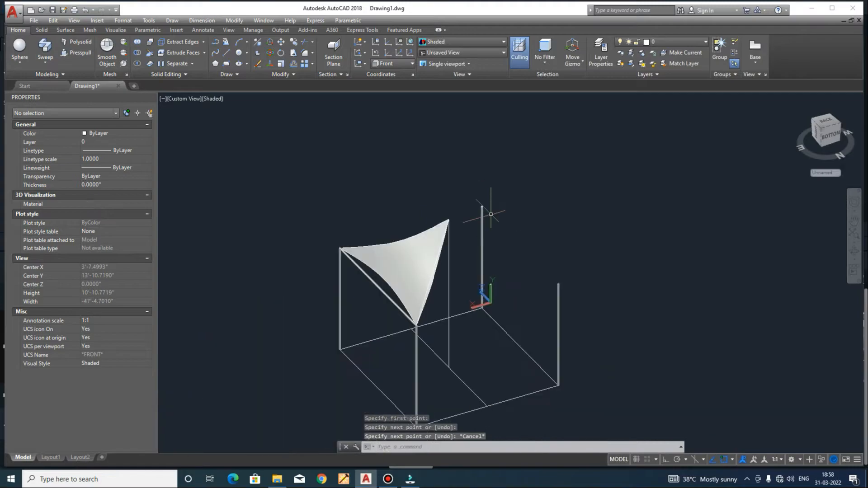
{"action": "key", "text": "Escape"}
Draw a 3" diameter circle centred on the midpoint of the line between the post top and the peak
{"action": "scroll", "coordinate": [449, 265], "scroll_direction": "up", "scroll_amount": 5}
{"action": "scroll", "coordinate": [403, 280], "scroll_direction": "up", "scroll_amount": 4}
{"action": "type", "text": "c"}
{"action": "key", "text": "Return"}
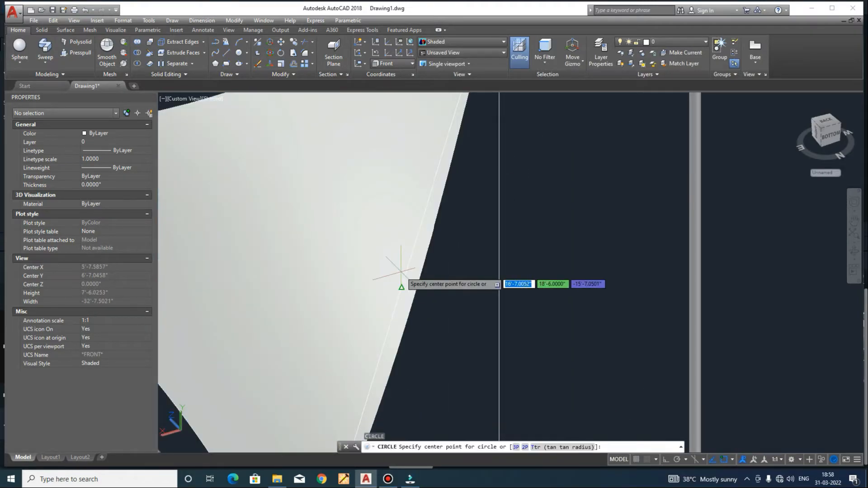
{"action": "left_click", "coordinate": [402, 285]}
{"action": "type", "text": "d"}
{"action": "key", "text": "Return"}
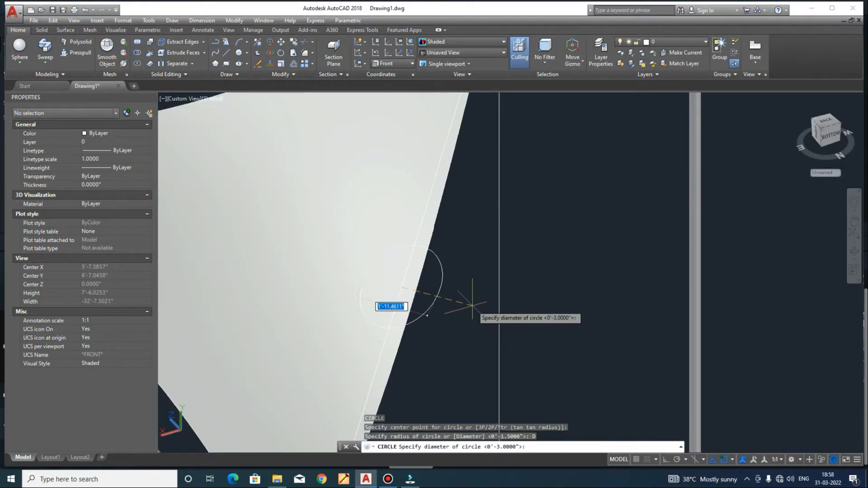
{"action": "type", "text": "3"}
{"action": "key", "text": "Return"}
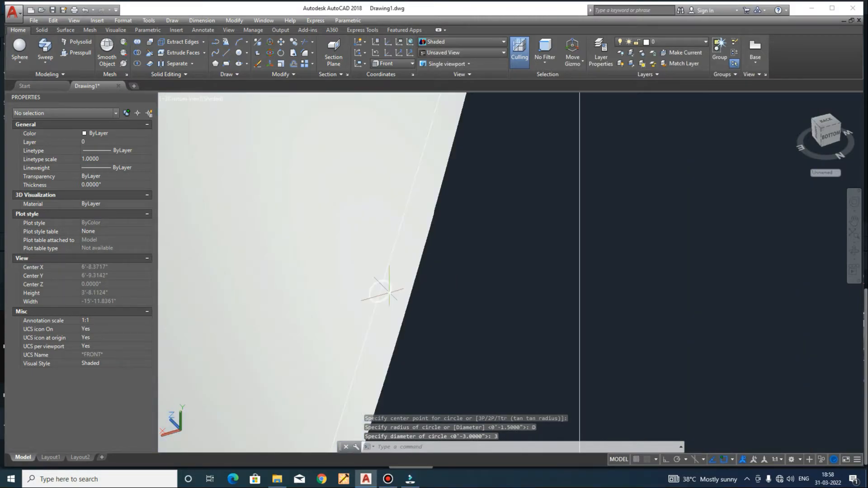
Sweep the 3" circle along the straight line between the post top and the peak to form a solid tube
{"action": "left_click", "coordinate": [381, 291]}
{"action": "left_click", "coordinate": [44, 45]}
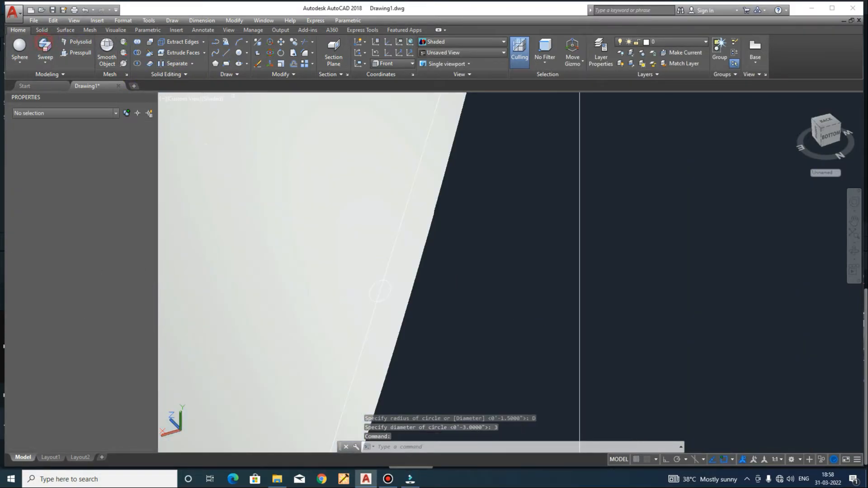
{"action": "scroll", "coordinate": [380, 291], "scroll_direction": "down", "scroll_amount": 5}
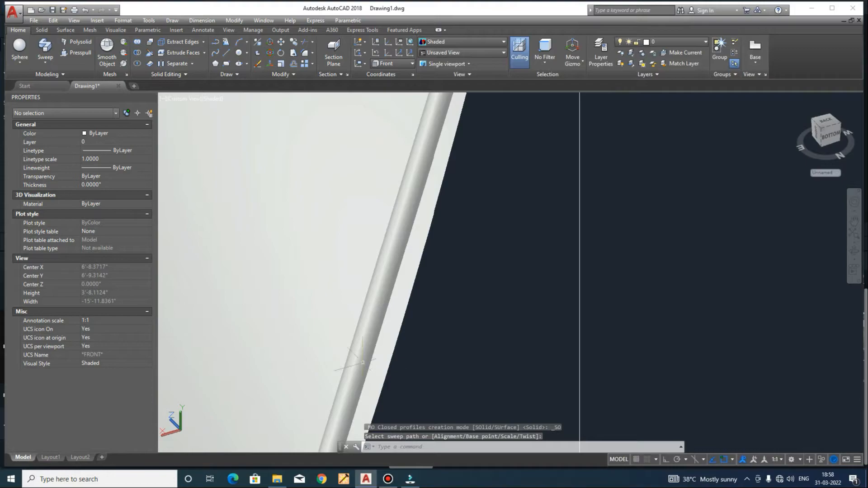
{"action": "middle_click_drag", "start_coordinate": [423, 246], "coordinate": [475, 270], "text": "shift"}
{"action": "key", "text": "Escape"}
{"action": "left_click", "coordinate": [476, 268]}
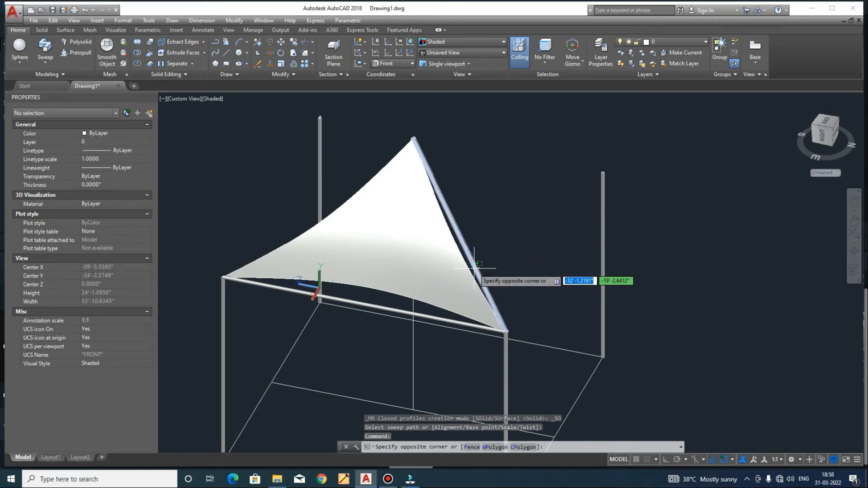
{"action": "left_click", "coordinate": [492, 281]}
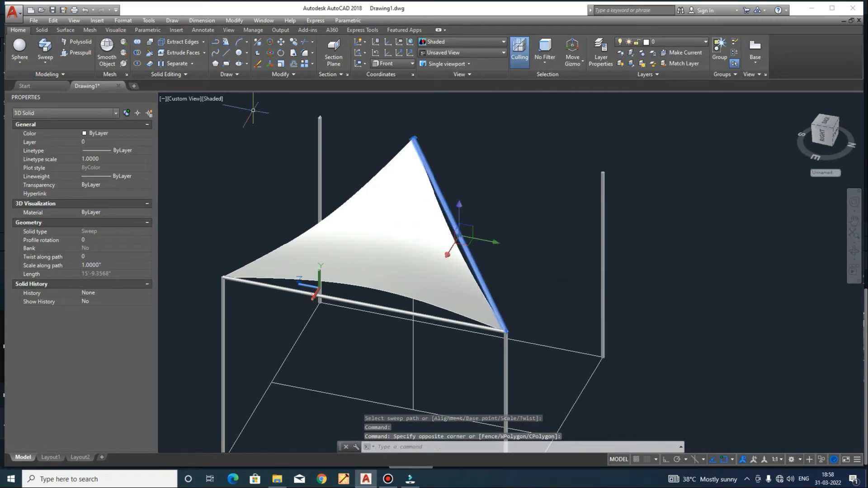
{"action": "type", "text": "MI"}
{"action": "key", "text": "Return"}
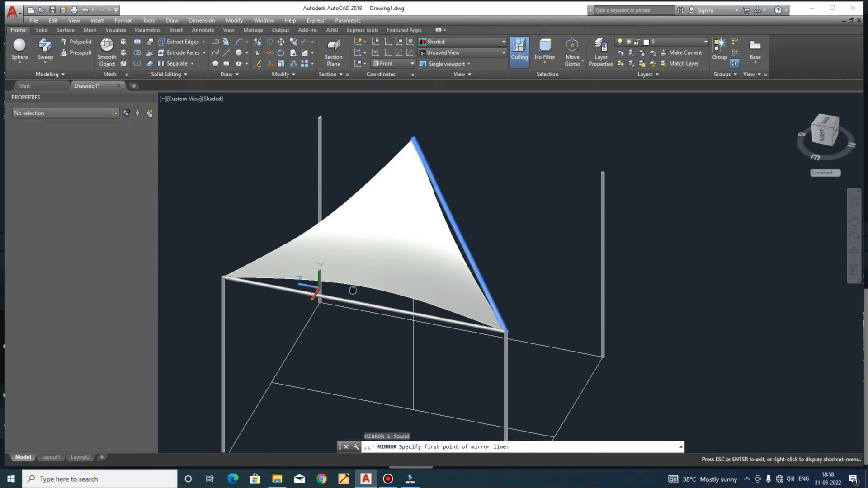
{"action": "middle_click_drag", "start_coordinate": [422, 453], "coordinate": [416, 378]}
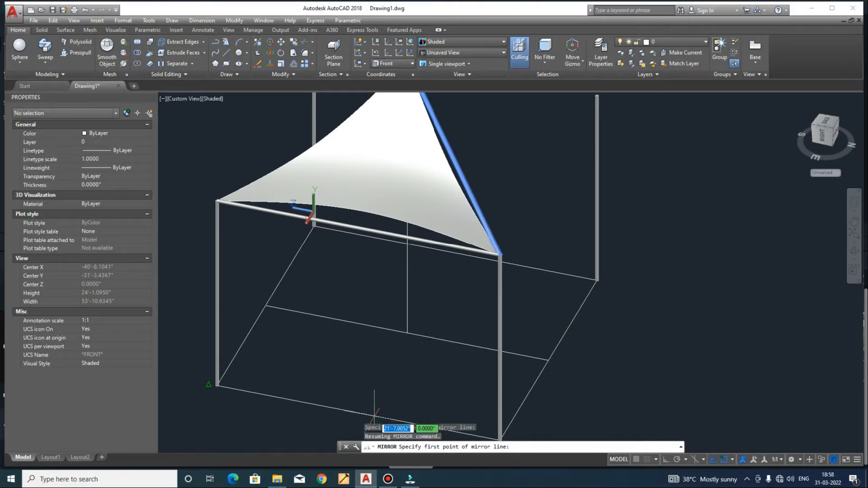
{"action": "scroll", "coordinate": [374, 414], "scroll_direction": "down", "scroll_amount": 4}
{"action": "key", "text": "Escape"}
Reset the UCS to World
{"action": "type", "text": "UCS"}
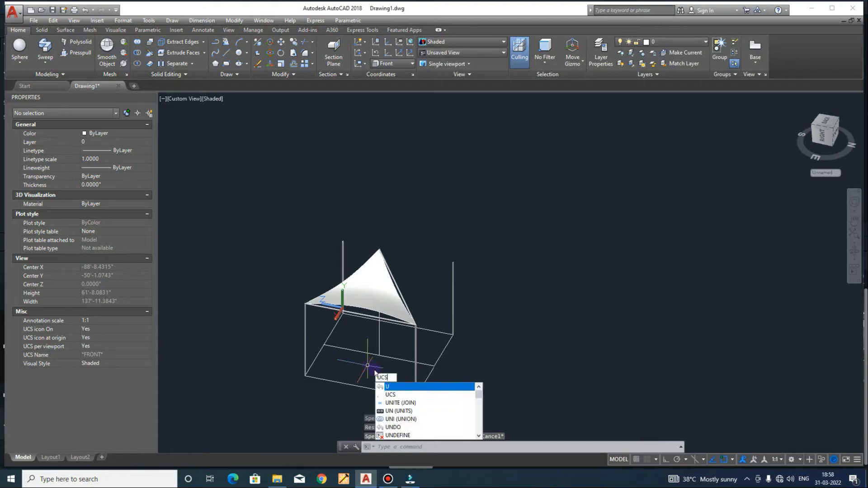
{"action": "key", "text": "Return"}
{"action": "key", "text": "Return"}
{"action": "scroll", "coordinate": [398, 373], "scroll_direction": "up", "scroll_amount": 3}
Mirror the sloping tube about a perpendicular axis through the midpoint of the base edge between its two posts, keeping the original
{"action": "type", "text": "MI"}
{"action": "key", "text": "Return"}
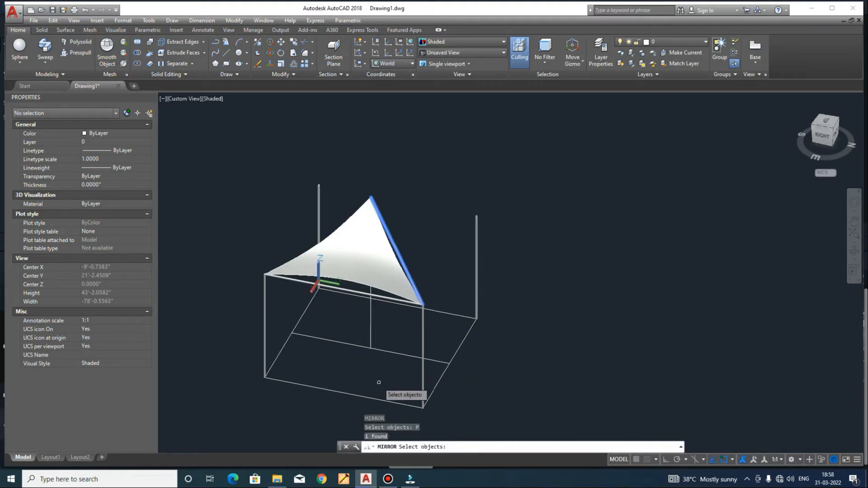
{"action": "key", "text": "Return"}
{"action": "left_click", "coordinate": [344, 392]}
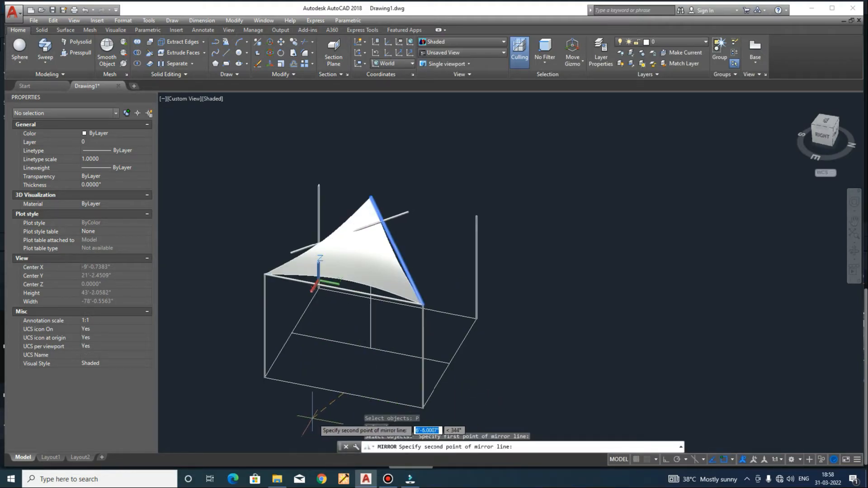
{"action": "key", "text": "F8"}
{"action": "left_click", "coordinate": [328, 422]}
{"action": "key", "text": "Return"}
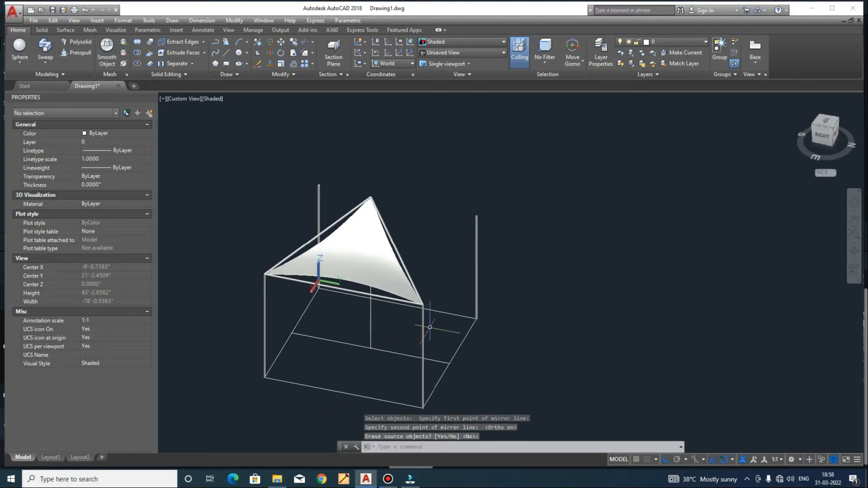
Mirror the canopy surface with its edges and three tubes about the base's centre line to the opposite side, keeping the originals
{"action": "middle_click_drag", "start_coordinate": [434, 323], "coordinate": [360, 294], "text": "shift"}
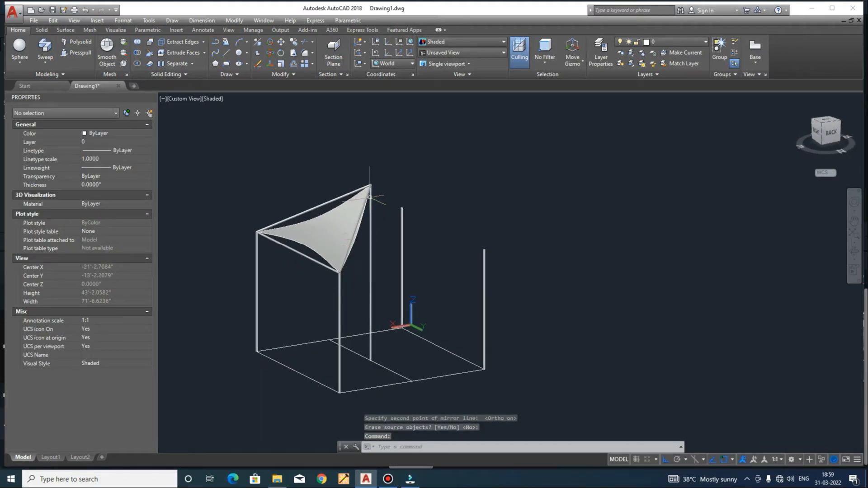
{"action": "scroll", "coordinate": [324, 209], "scroll_direction": "up", "scroll_amount": 3}
{"action": "left_click", "coordinate": [390, 307]}
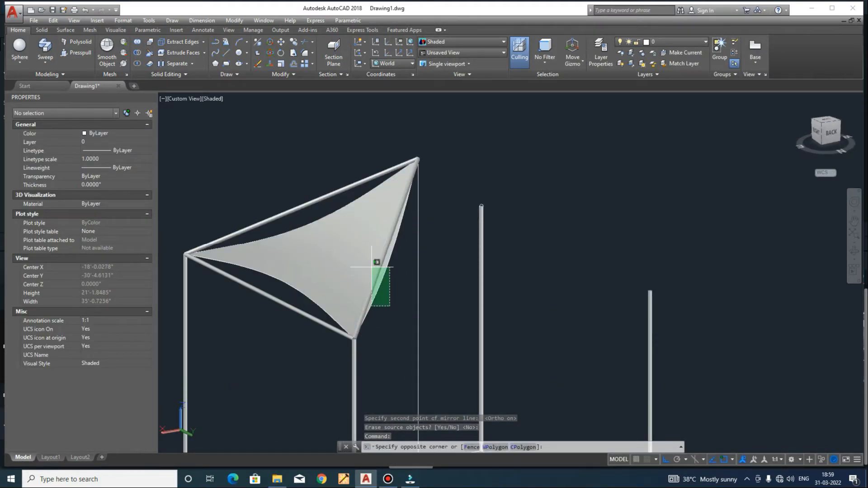
{"action": "left_click", "coordinate": [235, 194]}
{"action": "scroll", "coordinate": [393, 192], "scroll_direction": "down", "scroll_amount": 4}
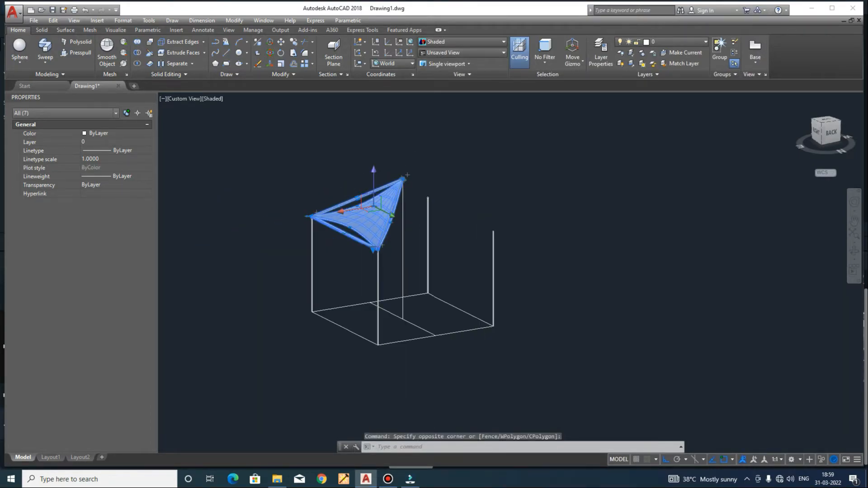
{"action": "type", "text": "mi"}
{"action": "key", "text": "Return"}
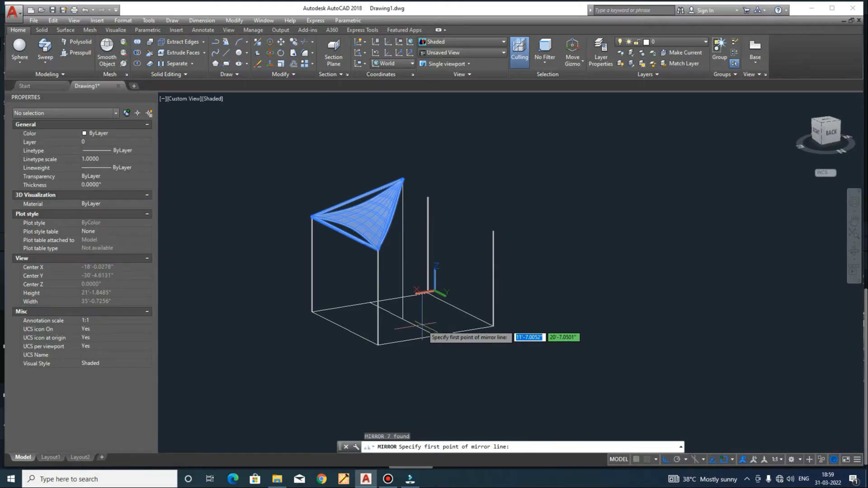
{"action": "left_click", "coordinate": [435, 336]}
{"action": "left_click", "coordinate": [525, 378]}
{"action": "key", "text": "Return"}
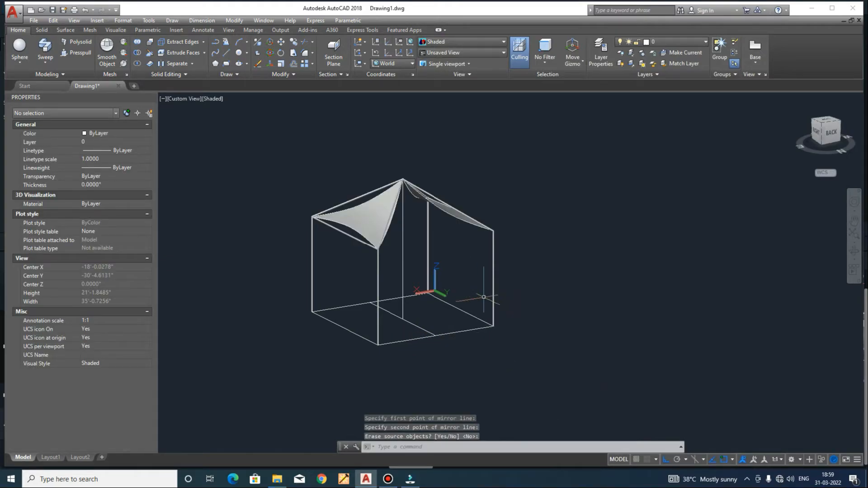
Rotate a copy of the two canopy surfaces and their horizontal edge tubes by 90° about the base's centre, keeping the originals
{"action": "middle_click_drag", "start_coordinate": [429, 243], "coordinate": [446, 299], "text": "shift"}
{"action": "key", "text": "Escape"}
{"action": "left_click", "coordinate": [368, 247]}
{"action": "left_click", "coordinate": [451, 204]}
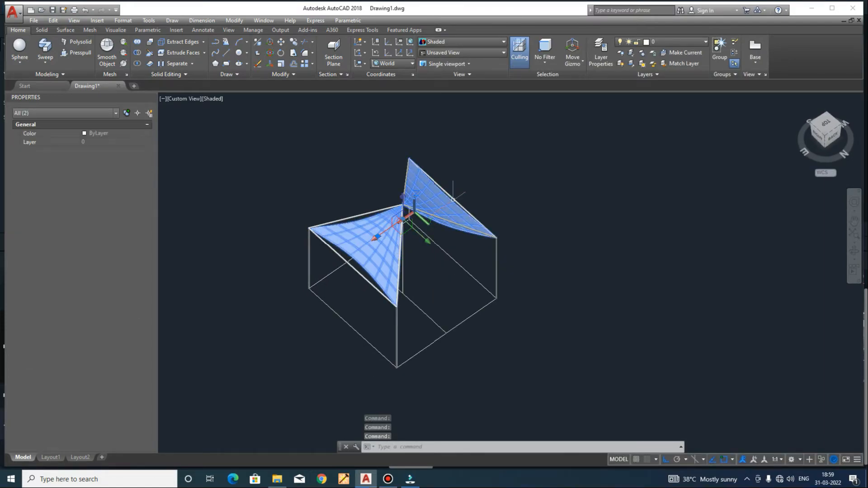
{"action": "scroll", "coordinate": [455, 195], "scroll_direction": "up", "scroll_amount": 3}
{"action": "left_click", "coordinate": [437, 206]}
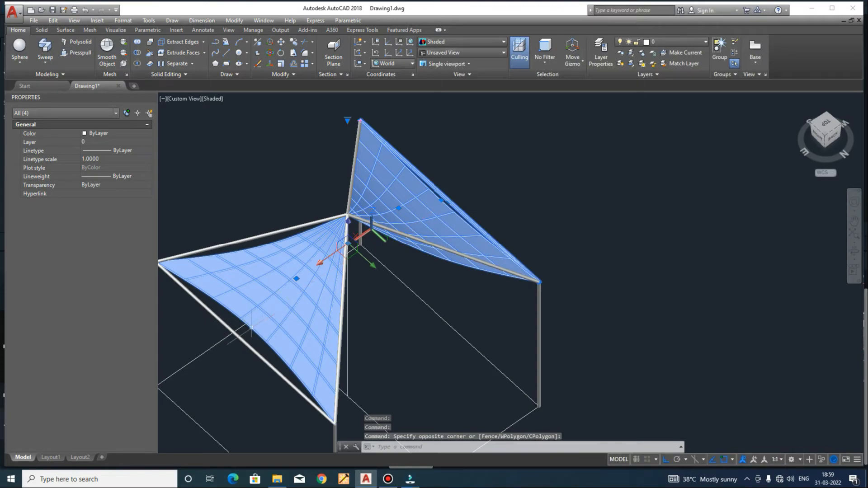
{"action": "left_click", "coordinate": [214, 319]}
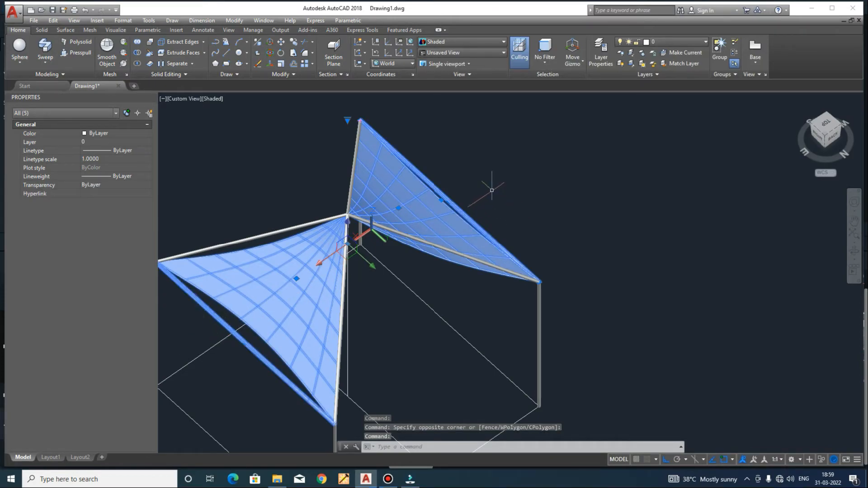
{"action": "middle_click_drag", "start_coordinate": [573, 237], "coordinate": [597, 172]}
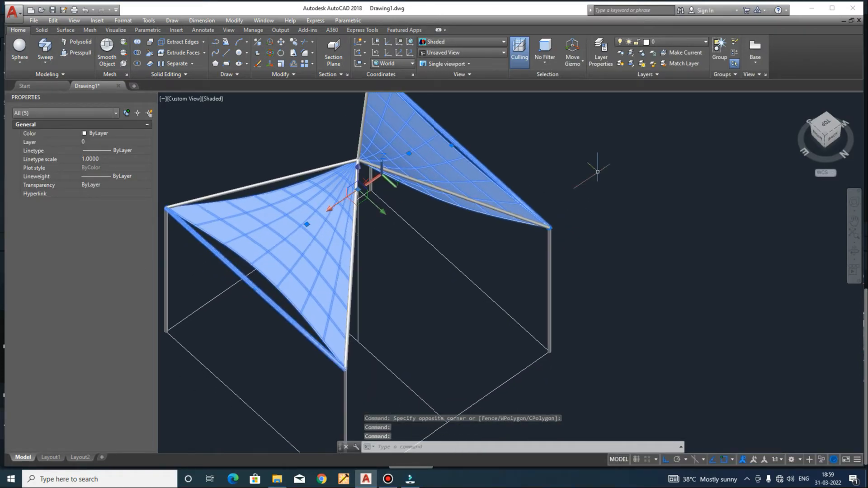
{"action": "key", "text": "Return"}
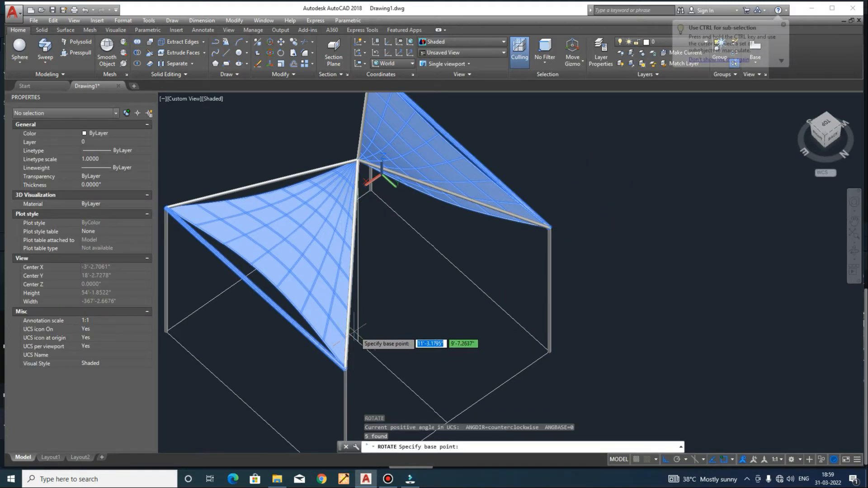
{"action": "left_click", "coordinate": [360, 345]}
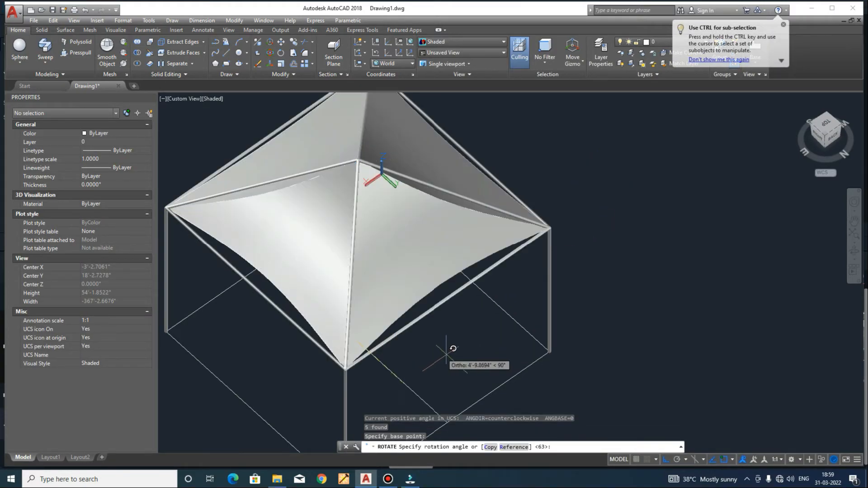
{"action": "left_click", "coordinate": [492, 448]}
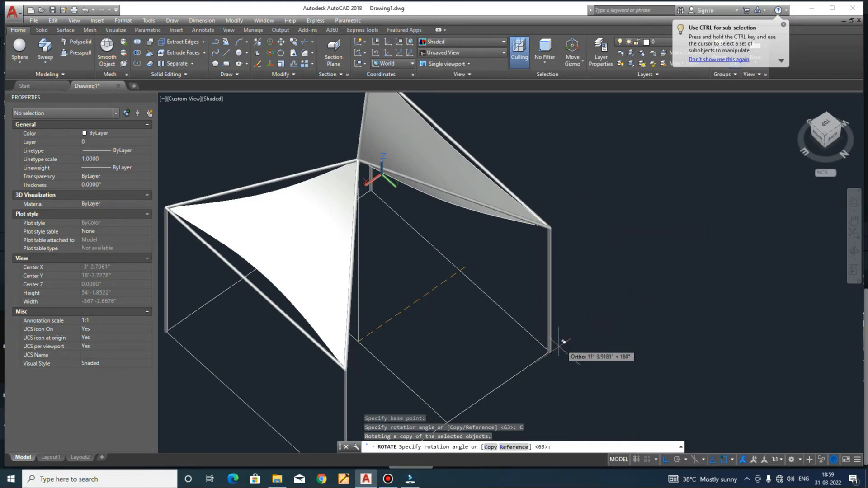
{"action": "middle_click_drag", "start_coordinate": [554, 372], "coordinate": [539, 291]}
{"action": "left_click", "coordinate": [529, 359]}
{"action": "key", "text": "Return"}
{"action": "key", "text": "Escape"}
{"action": "key", "text": "Escape"}
Examine the canopy from another side and inspect where the sloping tubes meet at the peak
{"action": "scroll", "coordinate": [518, 346], "scroll_direction": "down", "scroll_amount": 4}
{"action": "middle_click_drag", "start_coordinate": [460, 334], "coordinate": [718, 283], "text": "shift"}
{"action": "middle_click_drag", "start_coordinate": [412, 317], "coordinate": [466, 317], "text": "shift"}
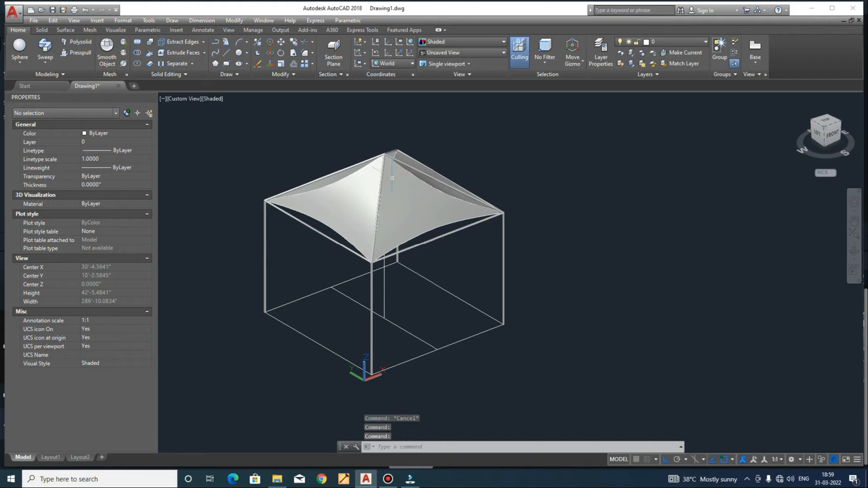
{"action": "scroll", "coordinate": [384, 150], "scroll_direction": "up", "scroll_amount": 5}
{"action": "scroll", "coordinate": [385, 174], "scroll_direction": "up", "scroll_amount": 2}
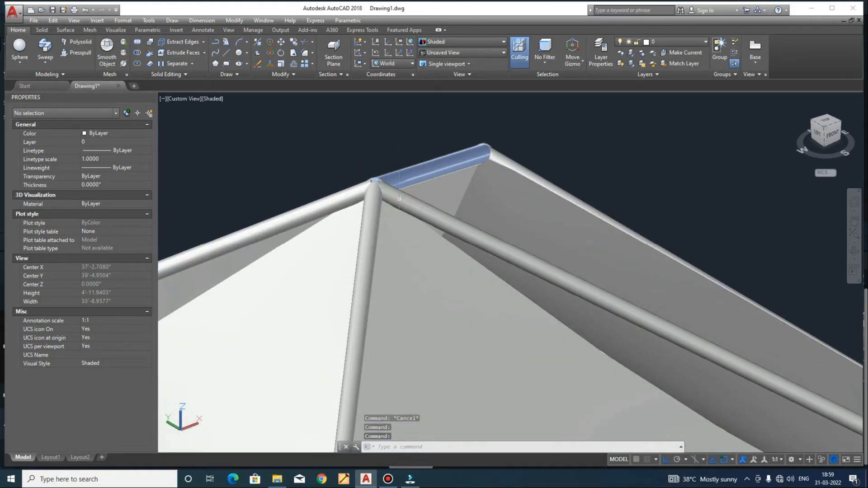
{"action": "middle_click_drag", "start_coordinate": [400, 199], "coordinate": [381, 192], "text": "shift"}
{"action": "middle_click_drag", "start_coordinate": [310, 137], "coordinate": [364, 181]}
{"action": "scroll", "coordinate": [364, 181], "scroll_direction": "up", "scroll_amount": 1}
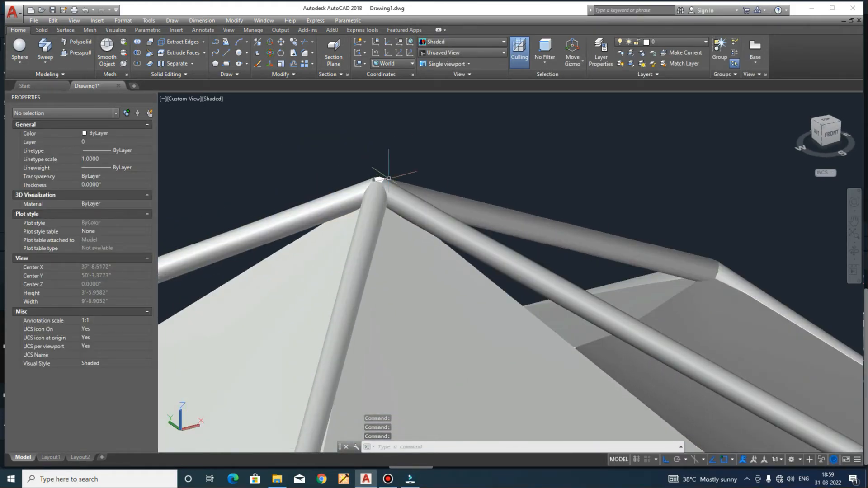
{"action": "left_click", "coordinate": [25, 62]}
{"action": "left_click", "coordinate": [33, 133]}
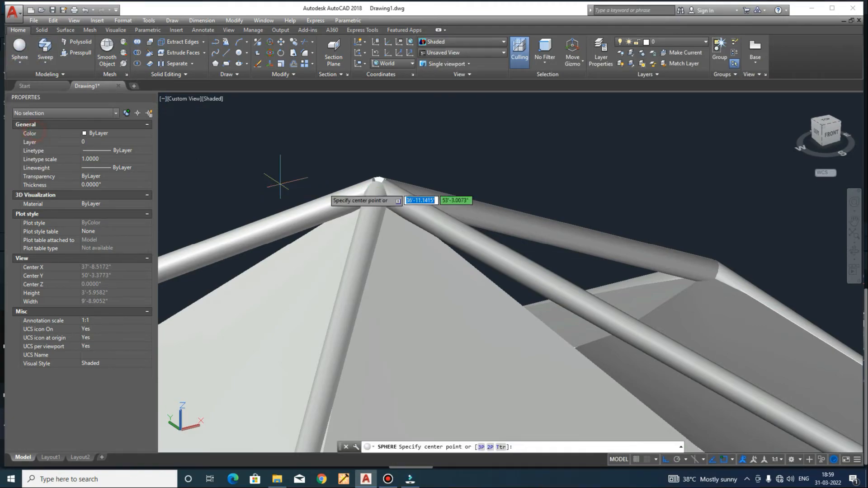
{"action": "left_click", "coordinate": [380, 179]}
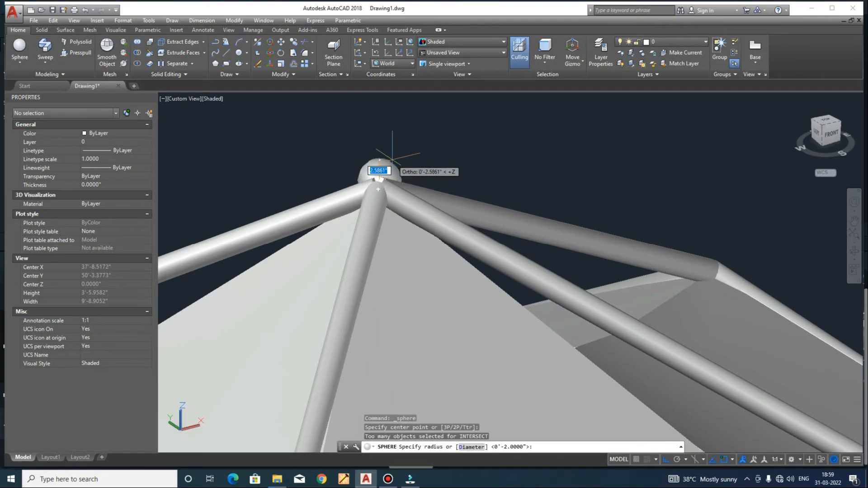
{"action": "key", "text": "Escape"}
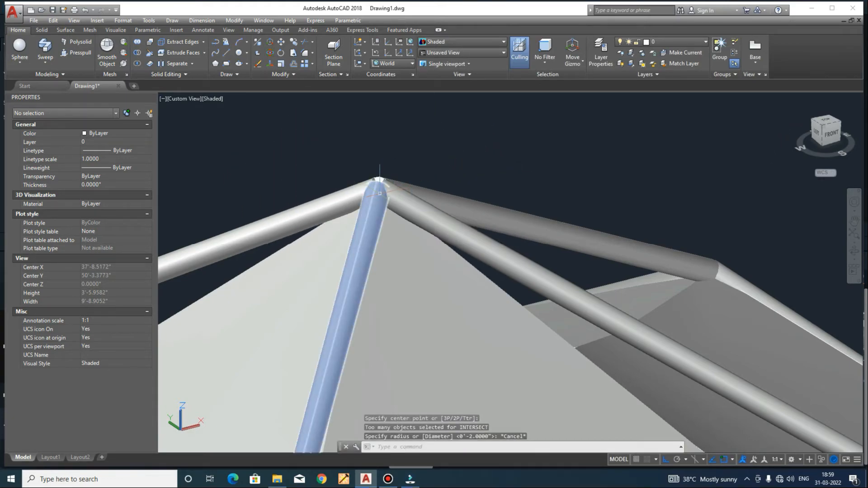
Create a solid sphere with a 3" radius centred where the sloping tubes meet at the canopy's peak
{"action": "key", "text": "Return"}
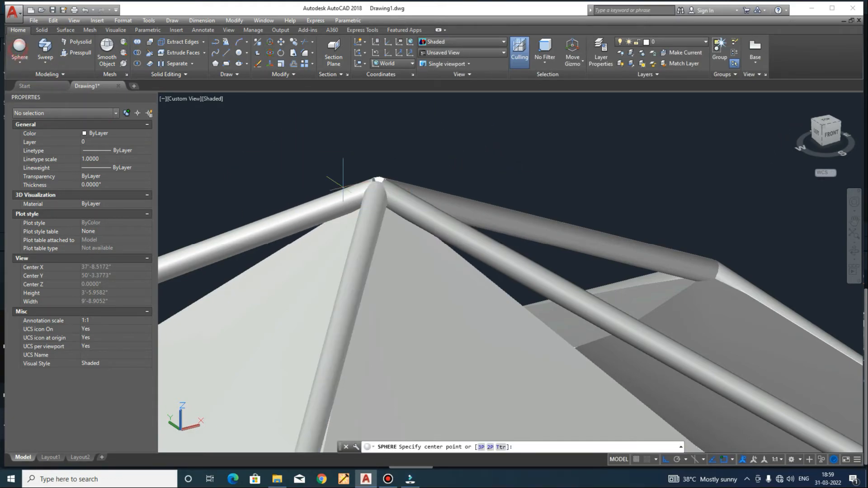
{"action": "left_click", "coordinate": [392, 199]}
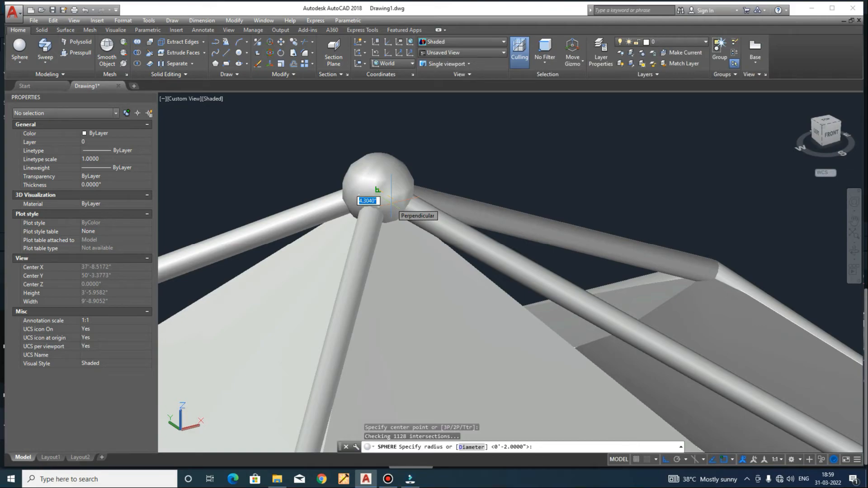
{"action": "type", "text": "3"}
{"action": "key", "text": "Return"}
Examine the peak sphere and the complete canopy from several sides and heights
{"action": "middle_click_drag", "start_coordinate": [407, 226], "coordinate": [457, 190], "text": "shift"}
{"action": "middle_click_drag", "start_coordinate": [404, 191], "coordinate": [520, 310], "text": "shift"}
{"action": "scroll", "coordinate": [505, 273], "scroll_direction": "down", "scroll_amount": 6}
{"action": "middle_click_drag", "start_coordinate": [506, 273], "coordinate": [544, 249], "text": "shift"}
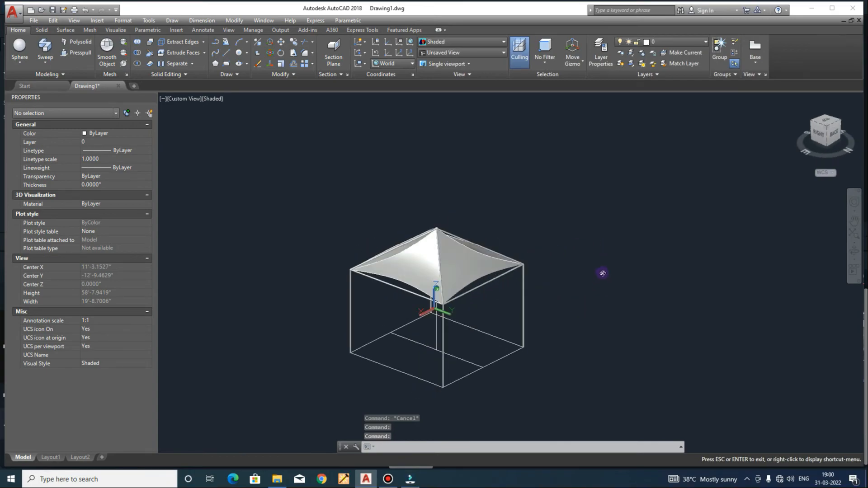
{"action": "middle_click_drag", "start_coordinate": [333, 240], "coordinate": [337, 241], "text": "shift"}
{"action": "middle_click_drag", "start_coordinate": [526, 265], "coordinate": [594, 270], "text": "shift"}
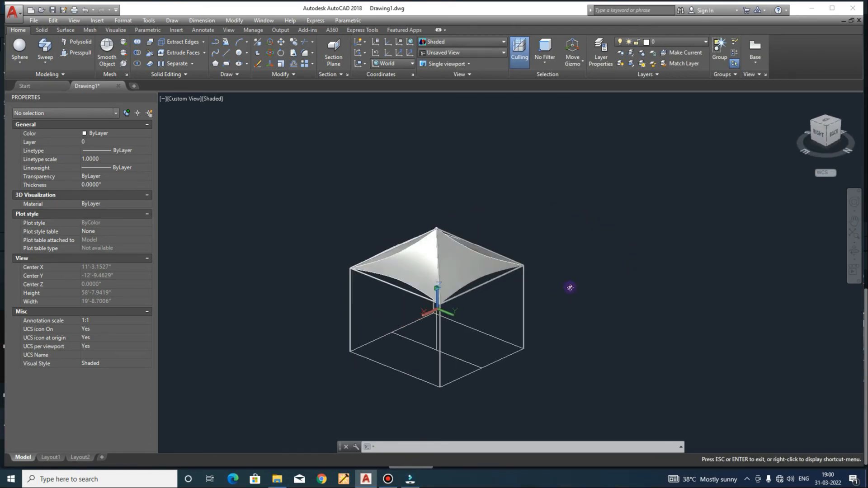
{"action": "middle_click_drag", "start_coordinate": [579, 288], "coordinate": [579, 287], "text": "shift"}
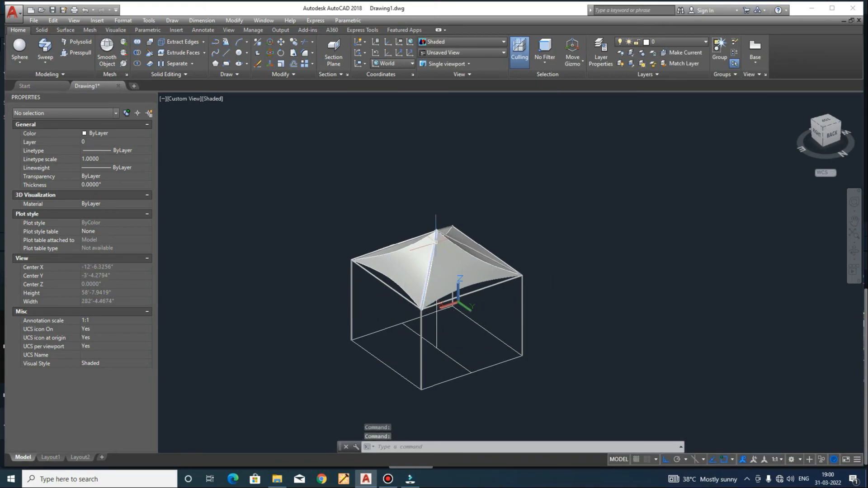
{"action": "middle_click_drag", "start_coordinate": [457, 335], "coordinate": [488, 312], "text": "shift"}
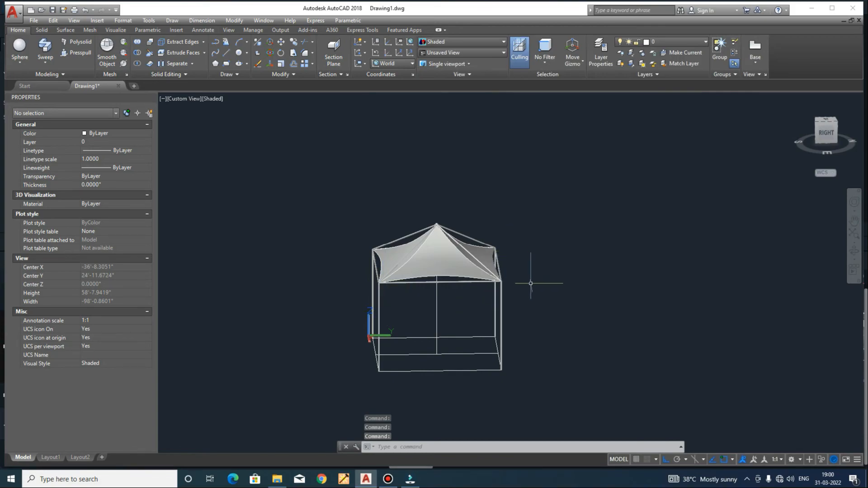
{"action": "middle_click_drag", "start_coordinate": [538, 294], "coordinate": [425, 317], "text": "shift"}
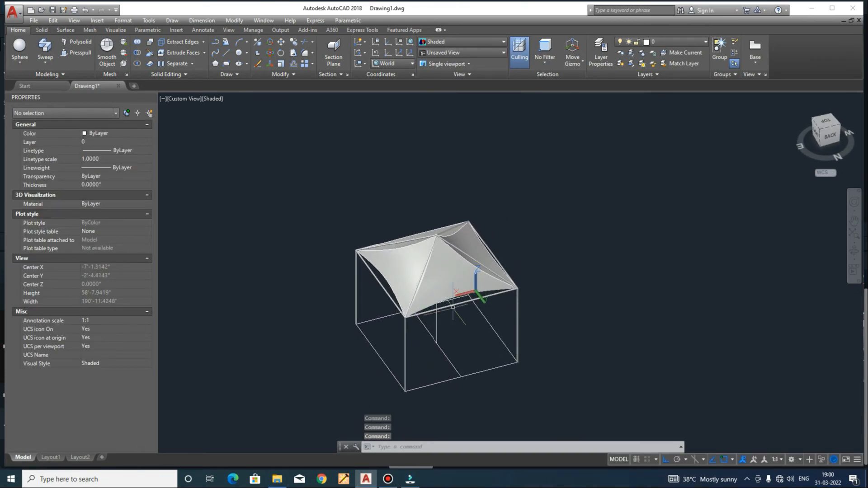